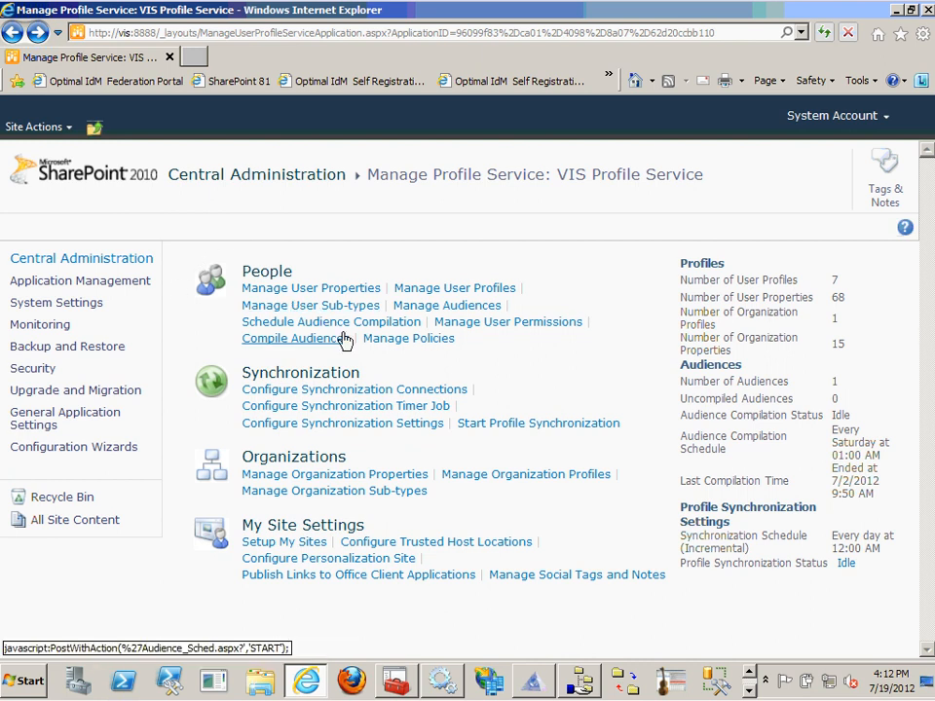
Open the VIS Profile Service management page from Central Administration's service applications list
{"action": "left_click", "coordinate": [78, 258]}
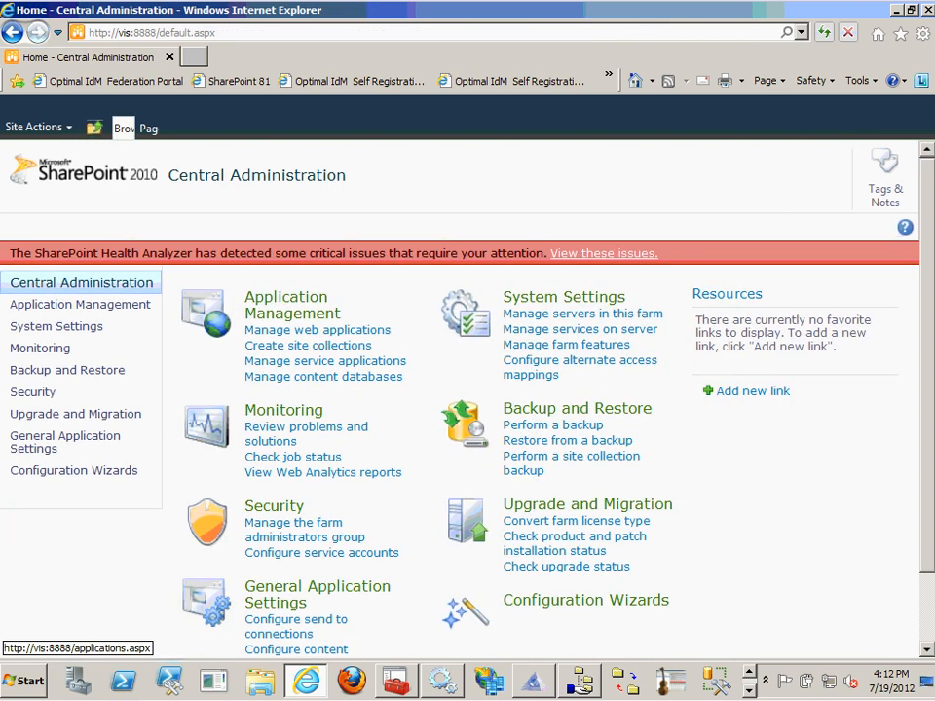
{"action": "left_click", "coordinate": [333, 365]}
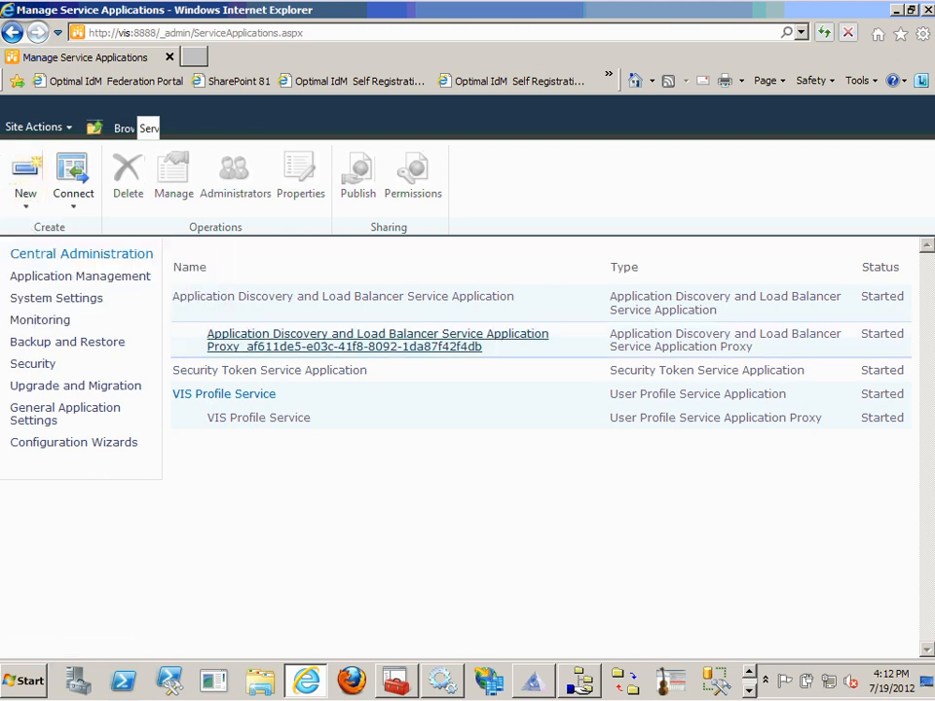
{"action": "left_click", "coordinate": [253, 395]}
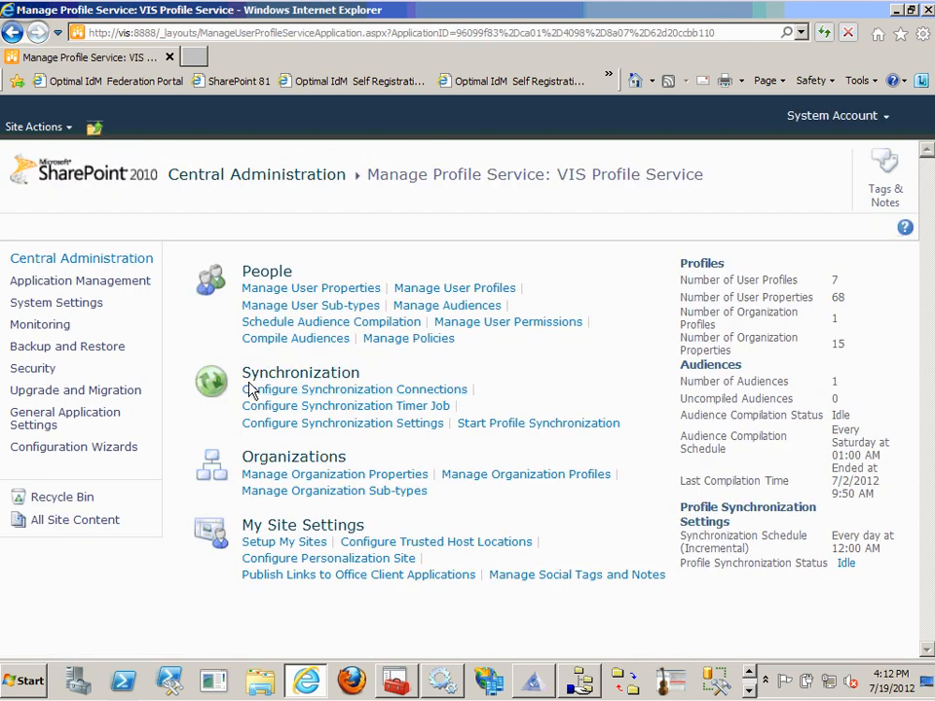
Review the administrators and the connection permissions assigned to the VIS Profile Service application
{"action": "left_click", "coordinate": [12, 32]}
{"action": "left_click", "coordinate": [339, 399]}
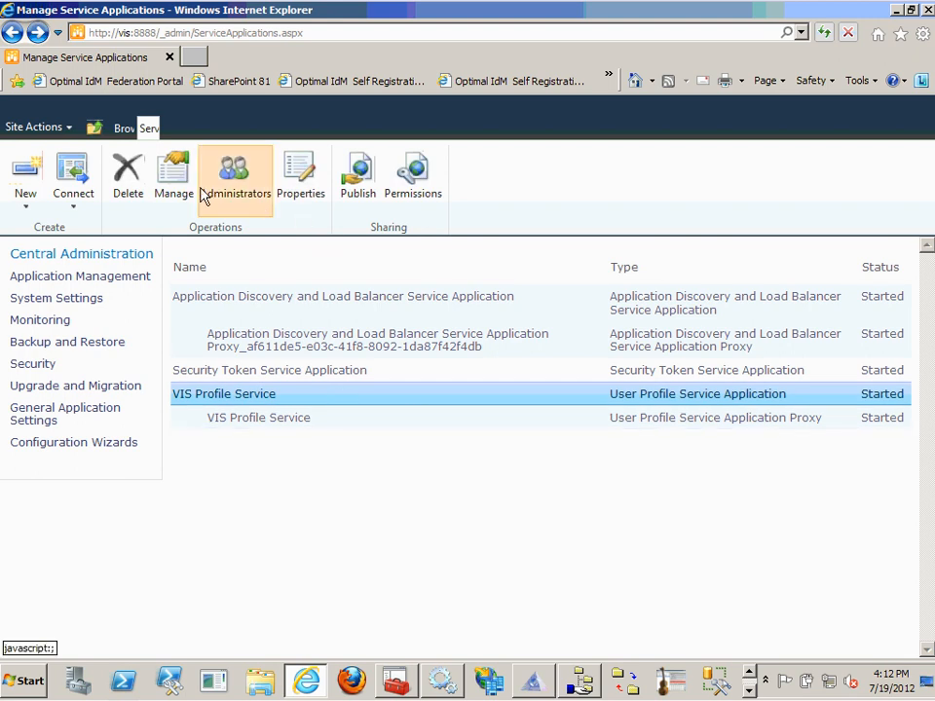
{"action": "left_click", "coordinate": [236, 183]}
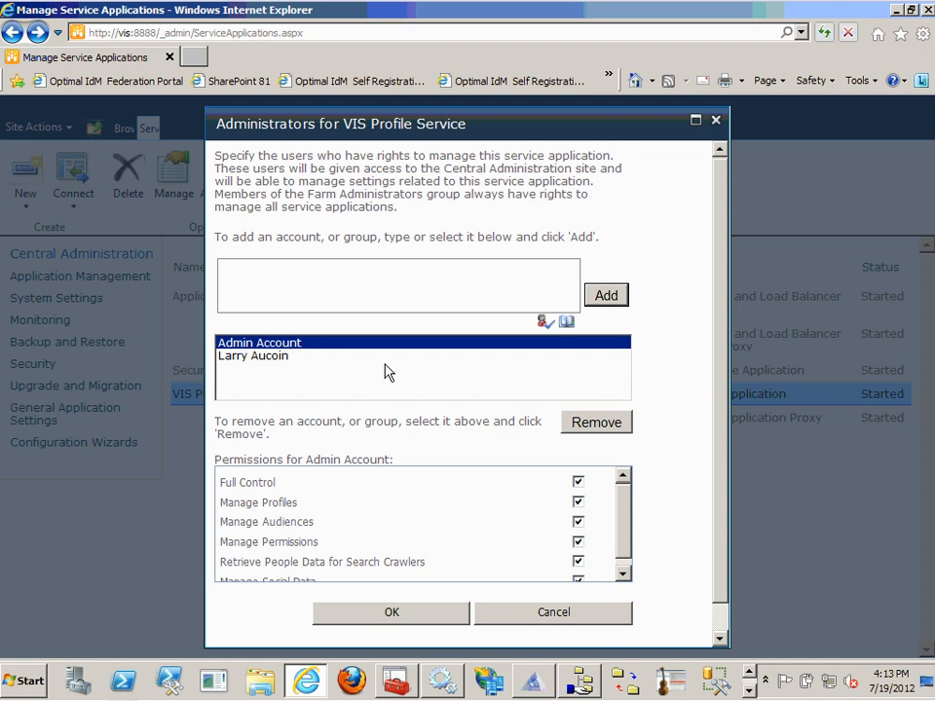
{"action": "left_click", "coordinate": [437, 617]}
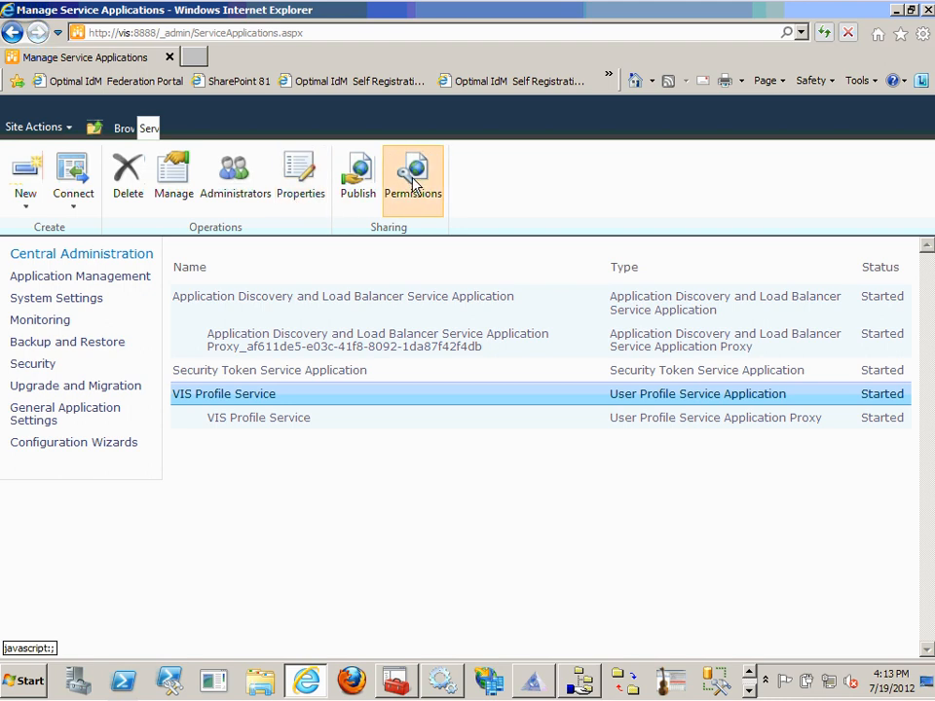
{"action": "left_click", "coordinate": [412, 183]}
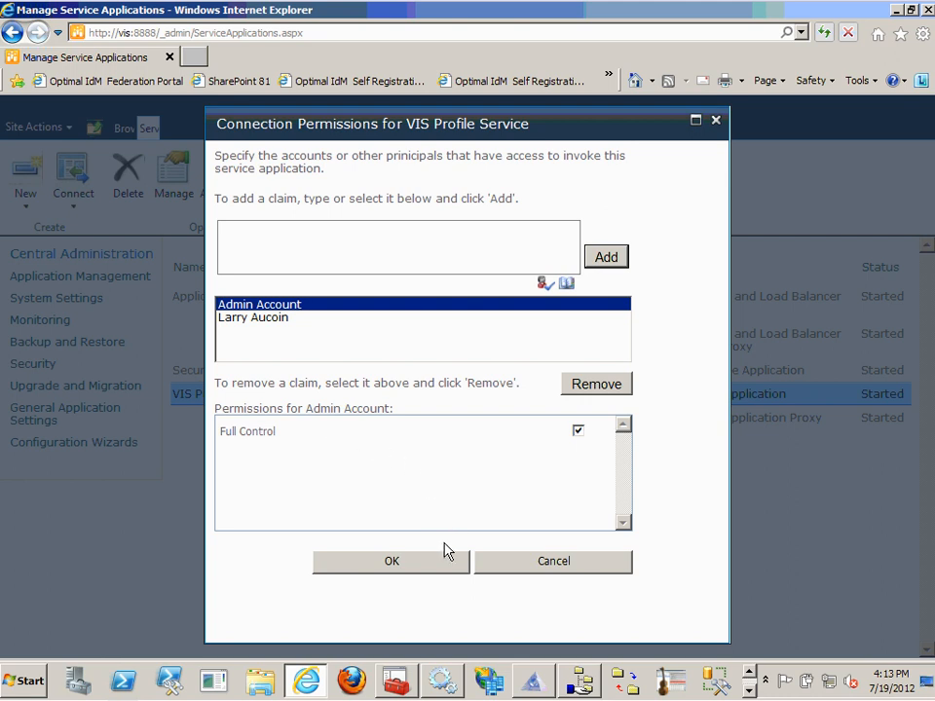
{"action": "left_click", "coordinate": [425, 566]}
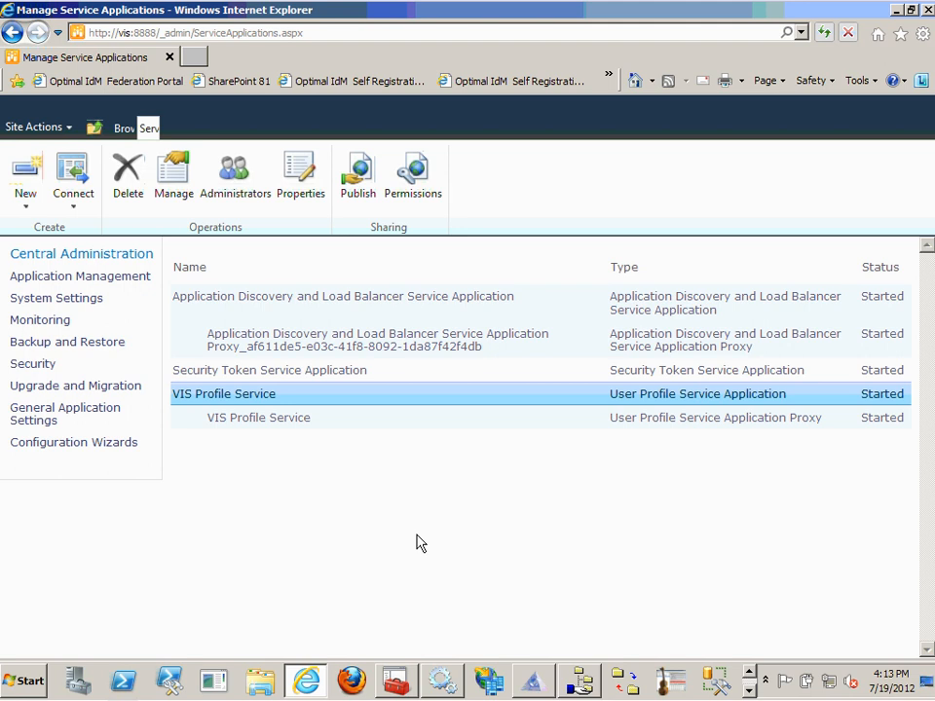
Search the VIS Profile Service's user profiles for accounts matching "i"
{"action": "left_click", "coordinate": [252, 400]}
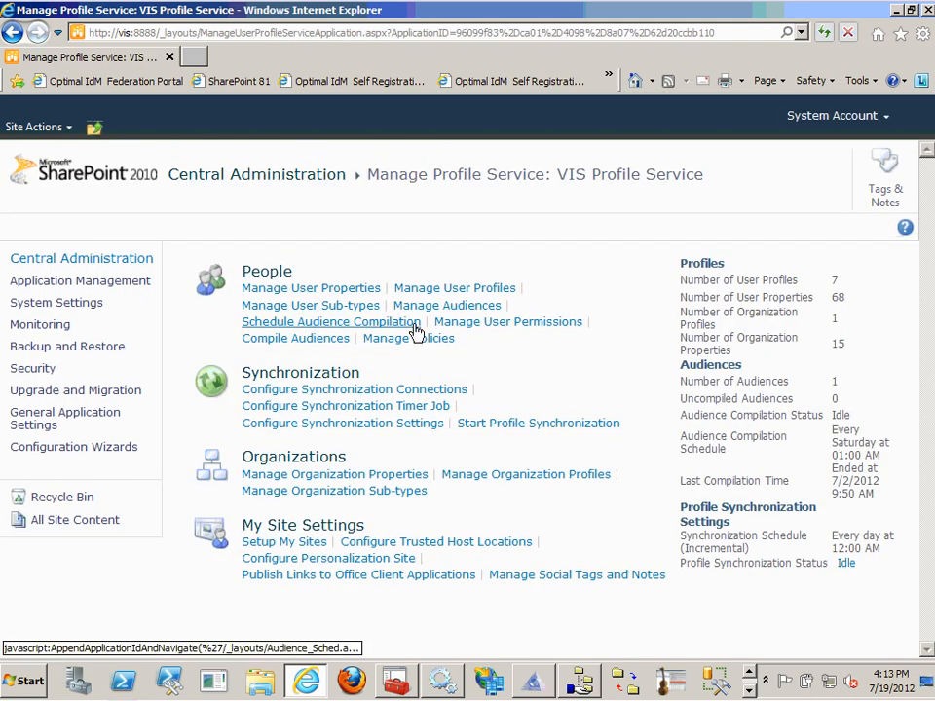
{"action": "left_click", "coordinate": [459, 289]}
{"action": "left_click", "coordinate": [321, 329]}
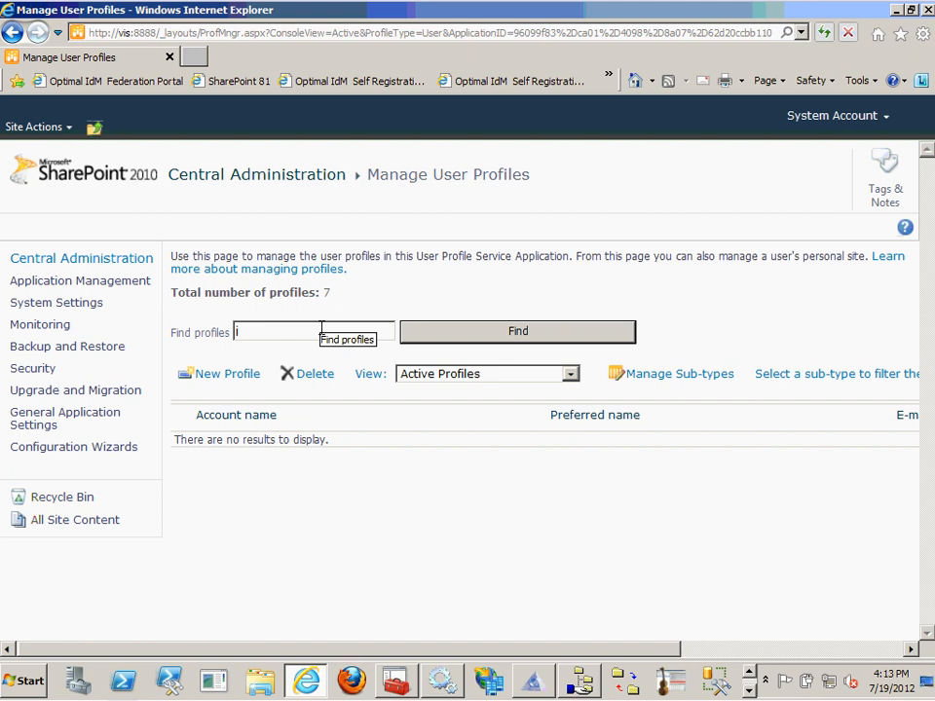
{"action": "type", "text": "i"}
{"action": "left_click", "coordinate": [446, 337]}
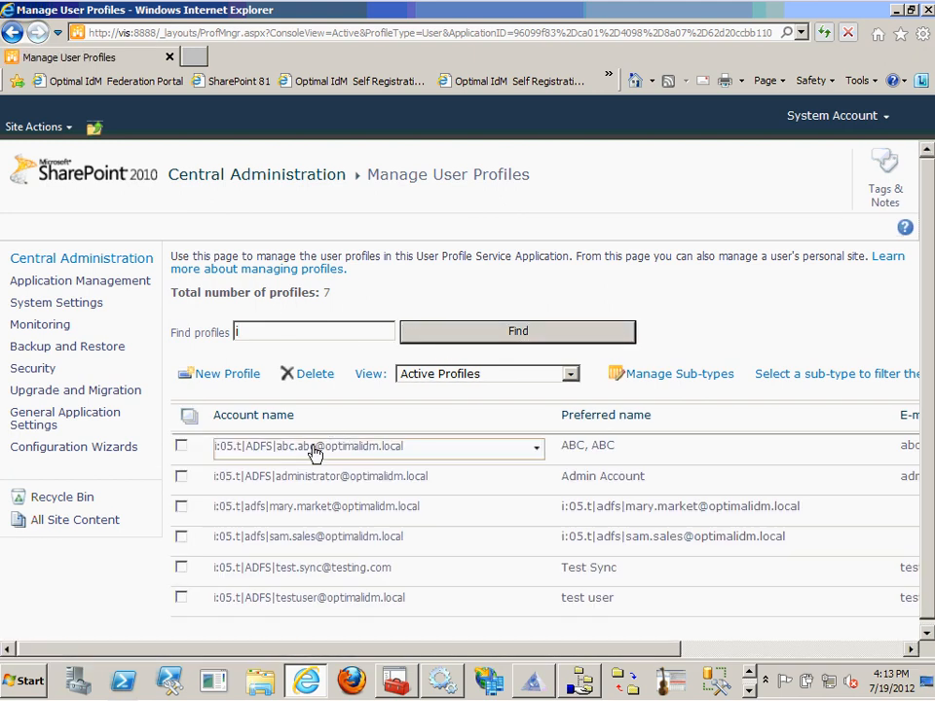
Open the sales user's profile for editing, examine which properties are filled in, and return to the profile list
{"action": "scroll", "coordinate": [378, 555], "scroll_direction": "down", "scroll_amount": 1}
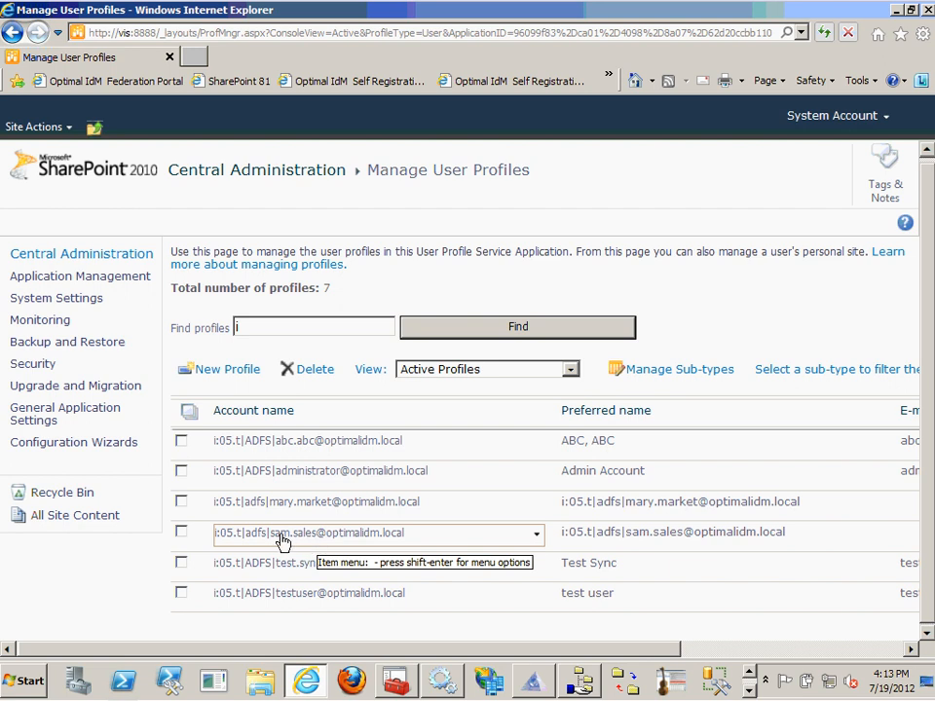
{"action": "left_click", "coordinate": [432, 543]}
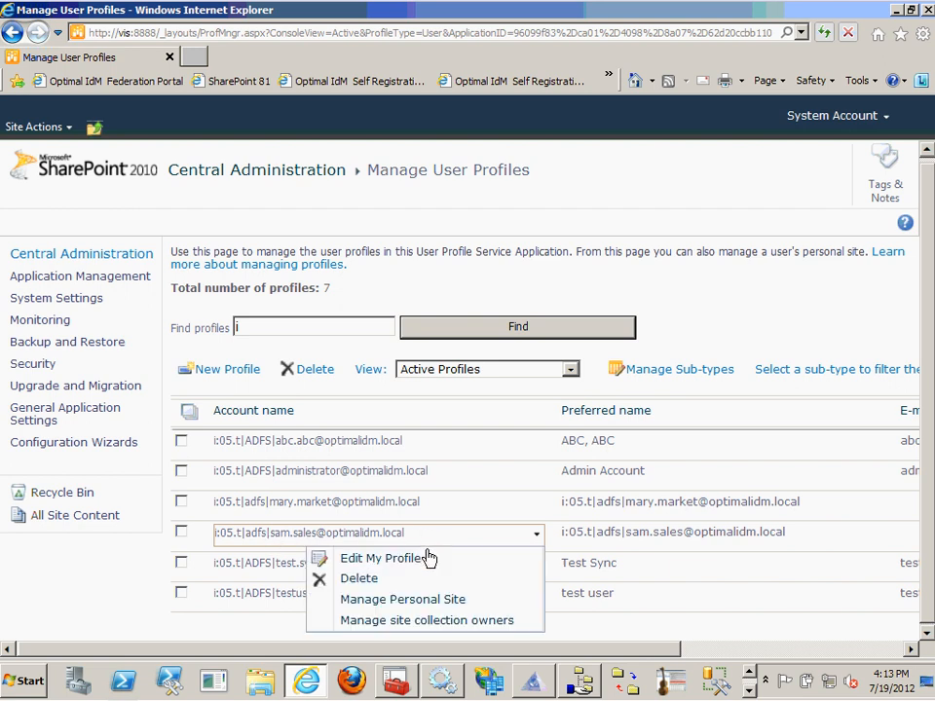
{"action": "left_click", "coordinate": [422, 559]}
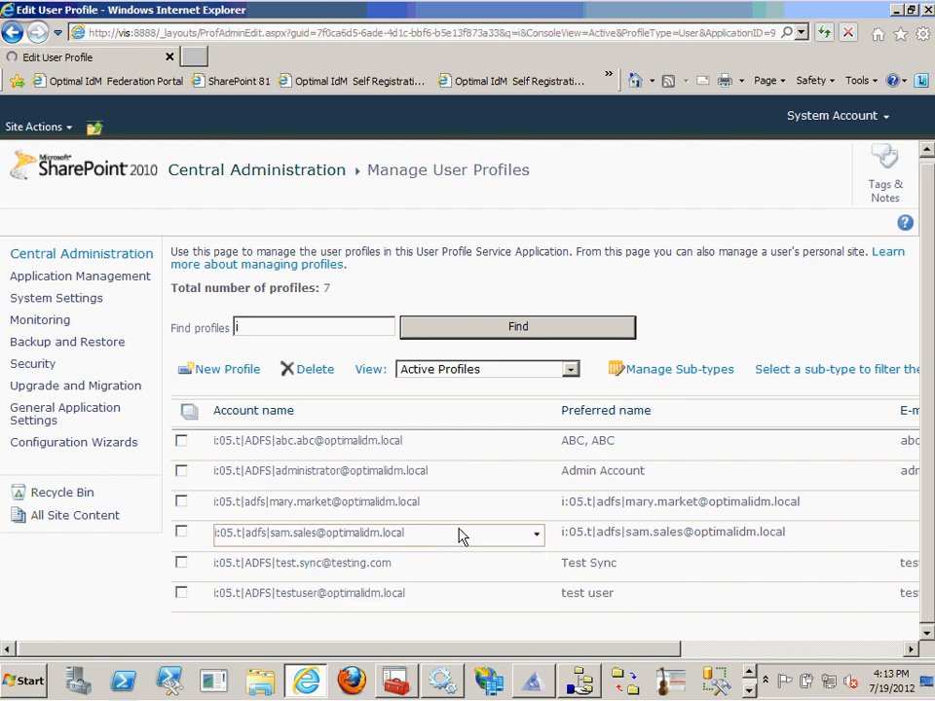
{"action": "scroll", "coordinate": [572, 456], "scroll_direction": "down", "scroll_amount": 1}
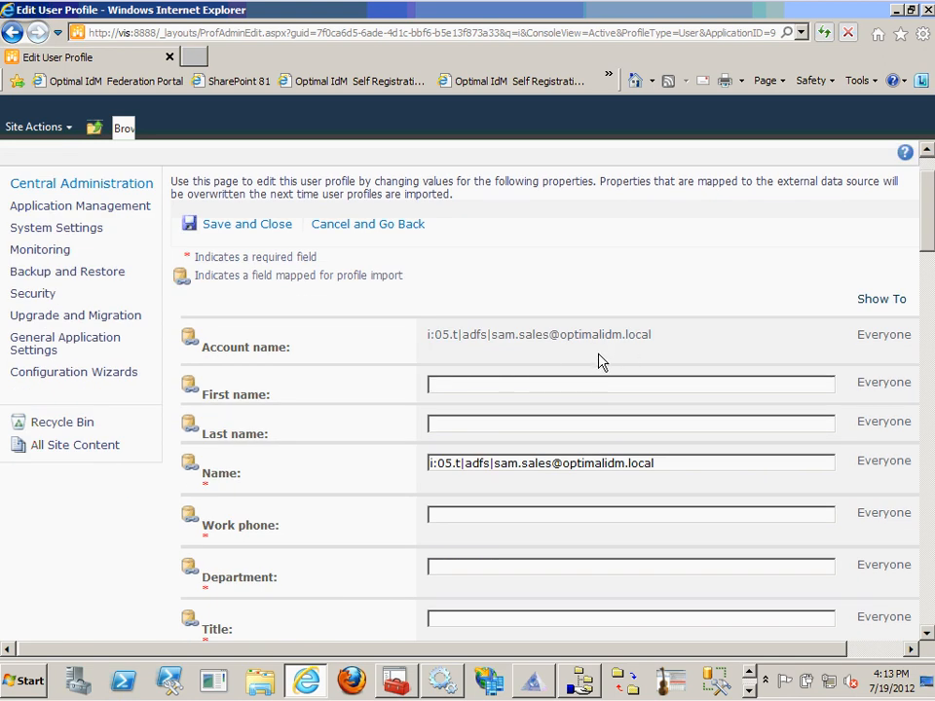
{"action": "scroll", "coordinate": [601, 361], "scroll_direction": "down", "scroll_amount": 1}
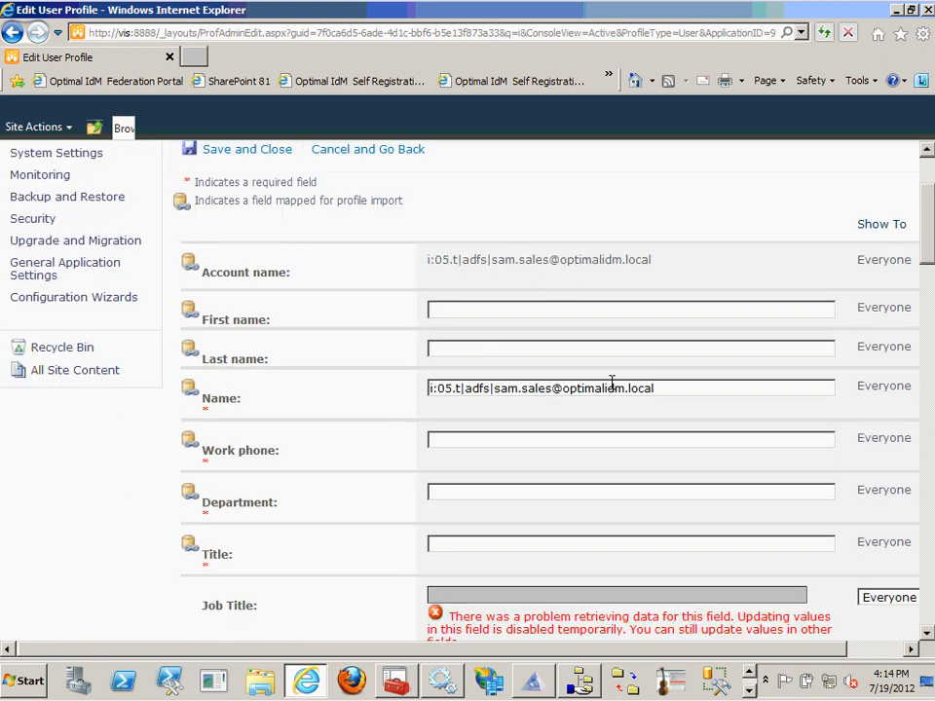
{"action": "left_click_drag", "start_coordinate": [655, 388], "coordinate": [429, 383]}
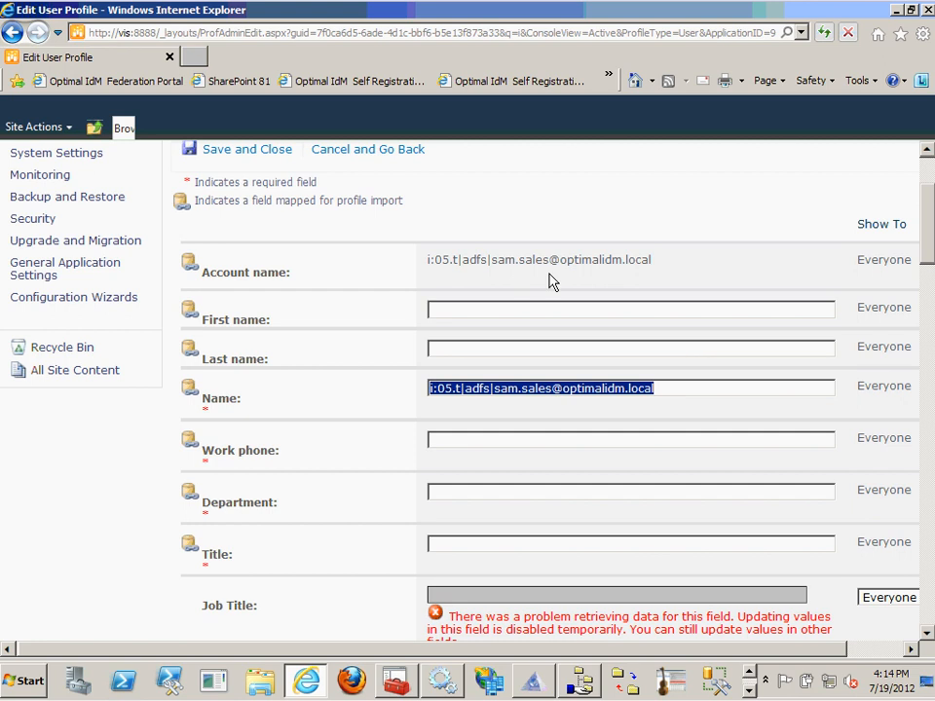
{"action": "scroll", "coordinate": [607, 308], "scroll_direction": "down", "scroll_amount": 7}
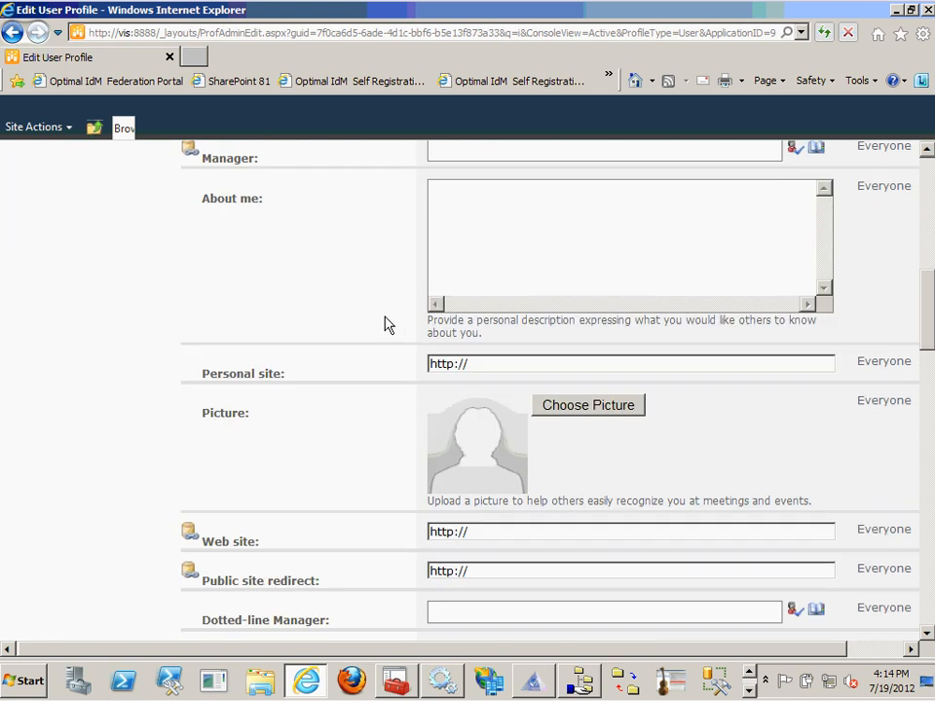
{"action": "scroll", "coordinate": [387, 319], "scroll_direction": "up", "scroll_amount": 5}
{"action": "scroll", "coordinate": [387, 319], "scroll_direction": "up", "scroll_amount": 3}
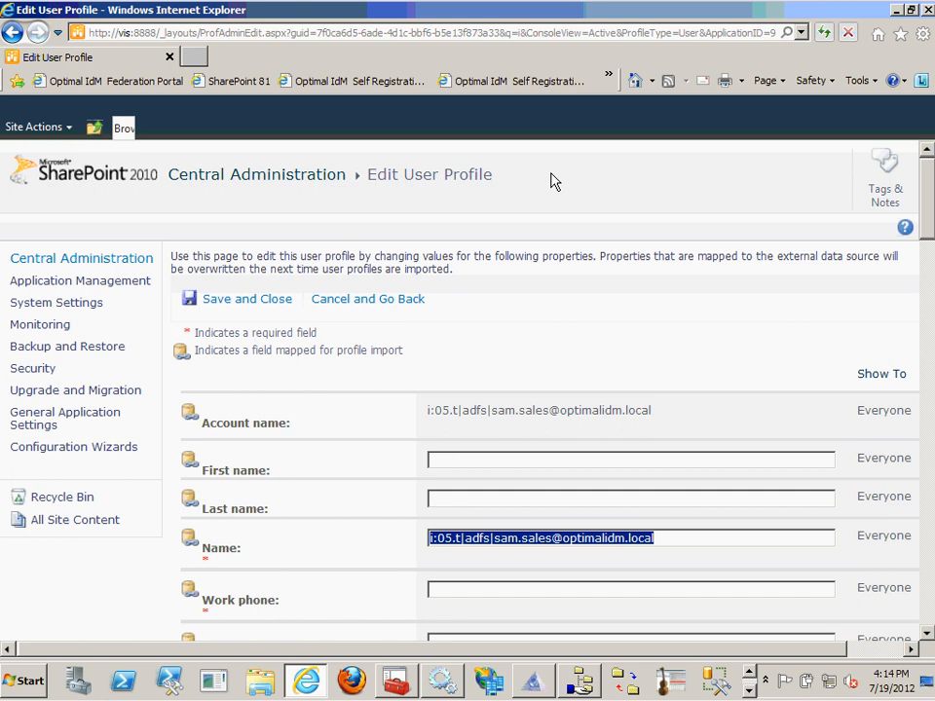
{"action": "left_click", "coordinate": [12, 32]}
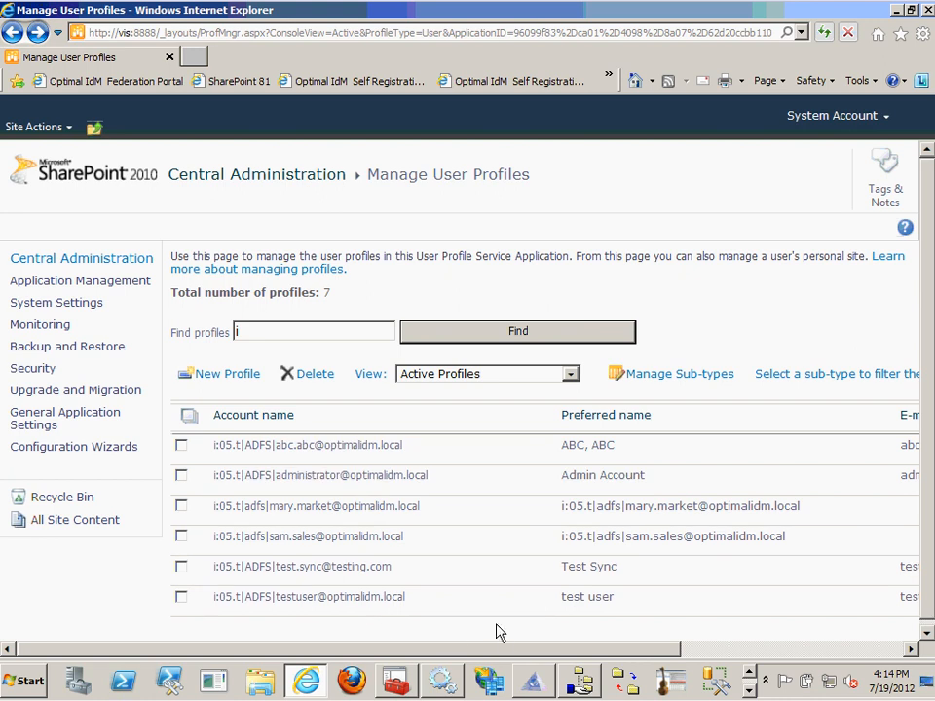
Switch to the Virtual Identity Server Management Console and add a compliance policy action named "test profile import"
{"action": "left_click", "coordinate": [534, 685]}
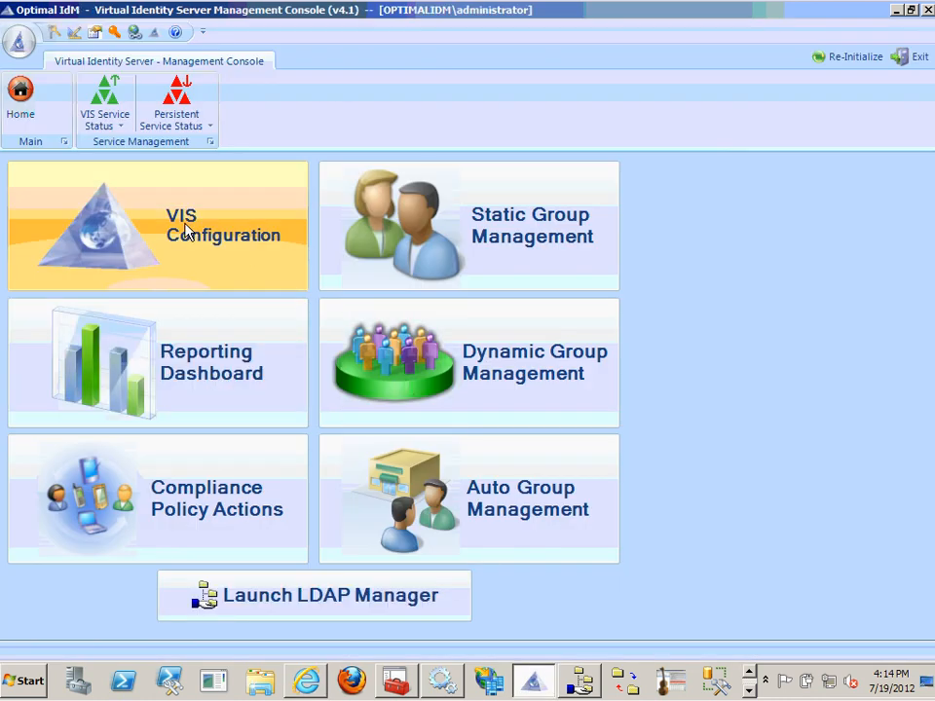
{"action": "left_click", "coordinate": [185, 492]}
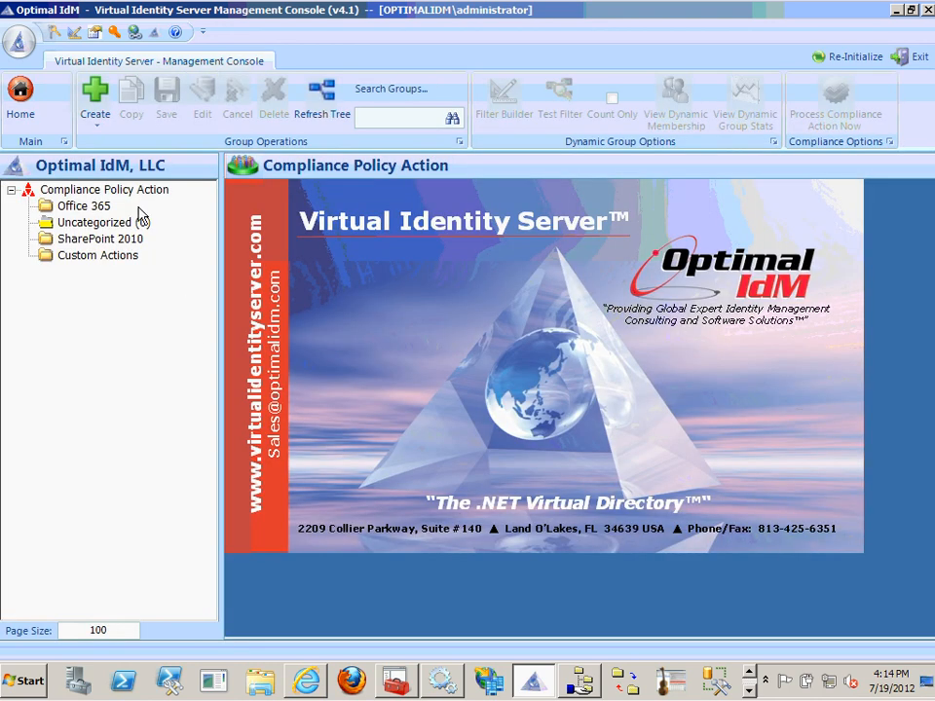
{"action": "left_click", "coordinate": [96, 107]}
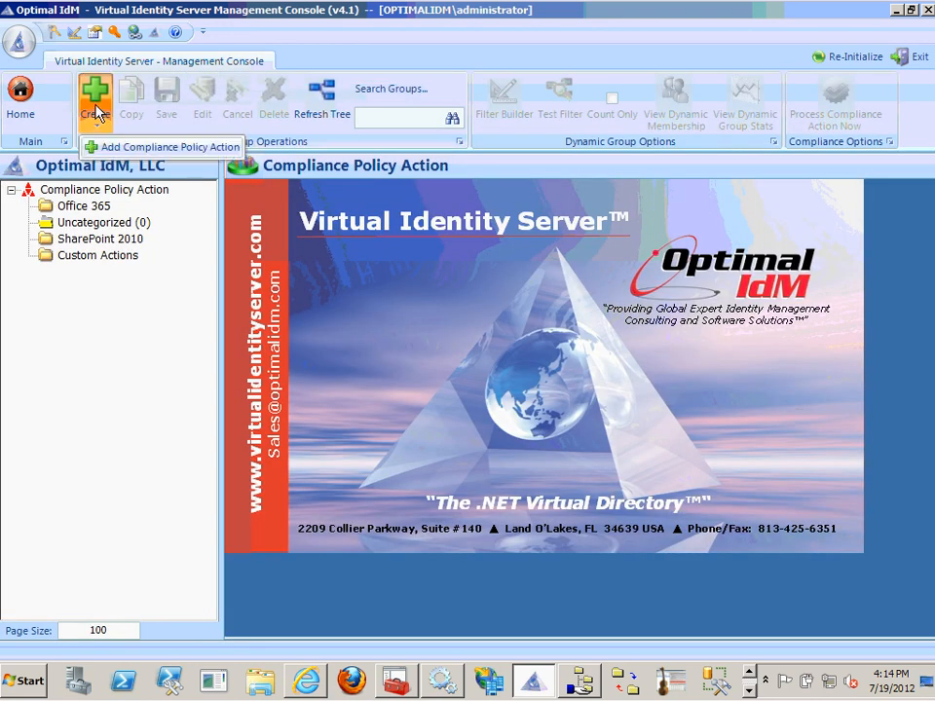
{"action": "left_click", "coordinate": [119, 149]}
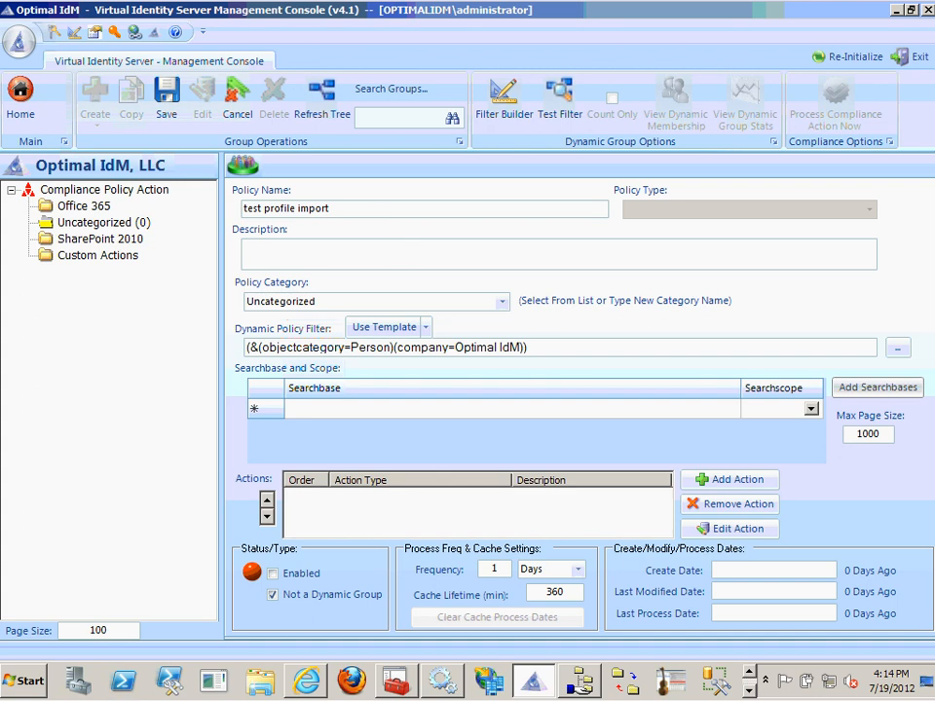
Replace the company condition in the dynamic policy filter with a samaccountname condition matching the sales user's account name
{"action": "left_click_drag", "start_coordinate": [396, 349], "coordinate": [520, 360]}
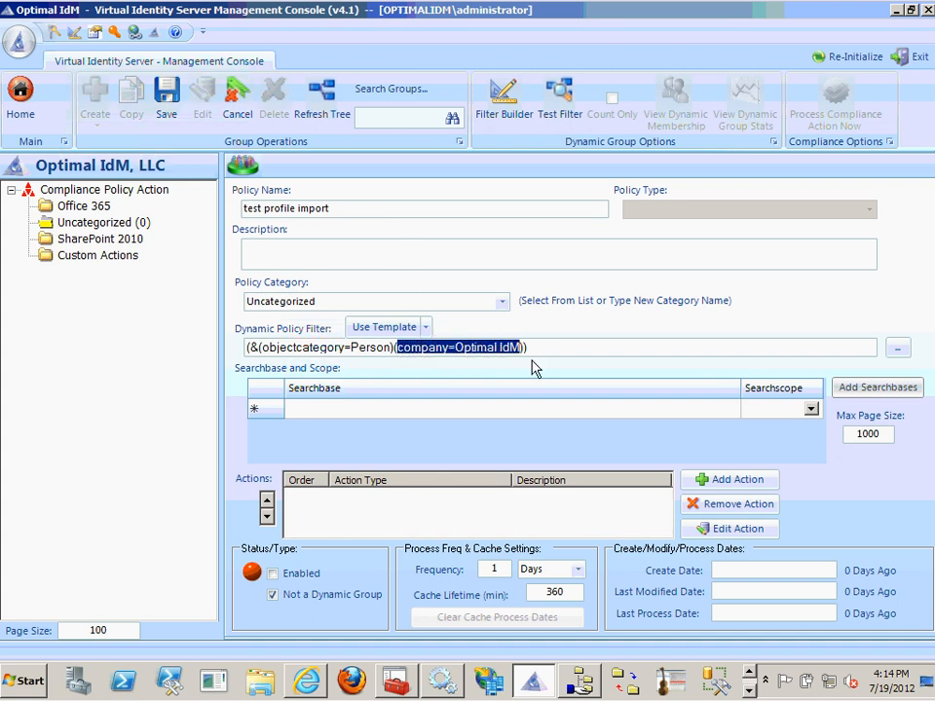
{"action": "type", "text": "(sam"}
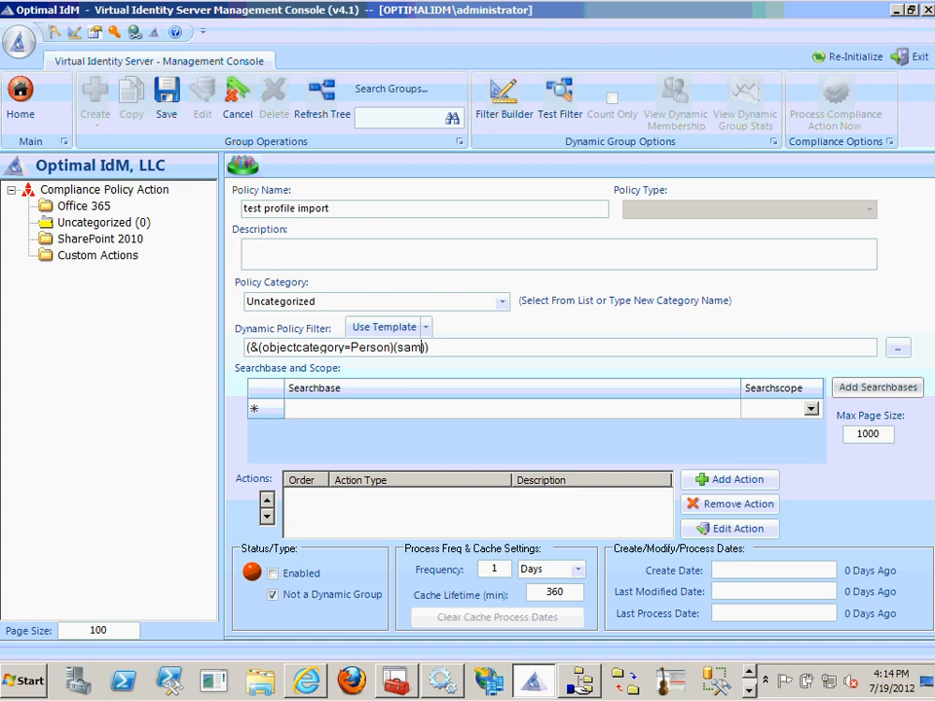
{"action": "type", "text": "accountname=sm"}
{"action": "type", "text": "m.sales"}
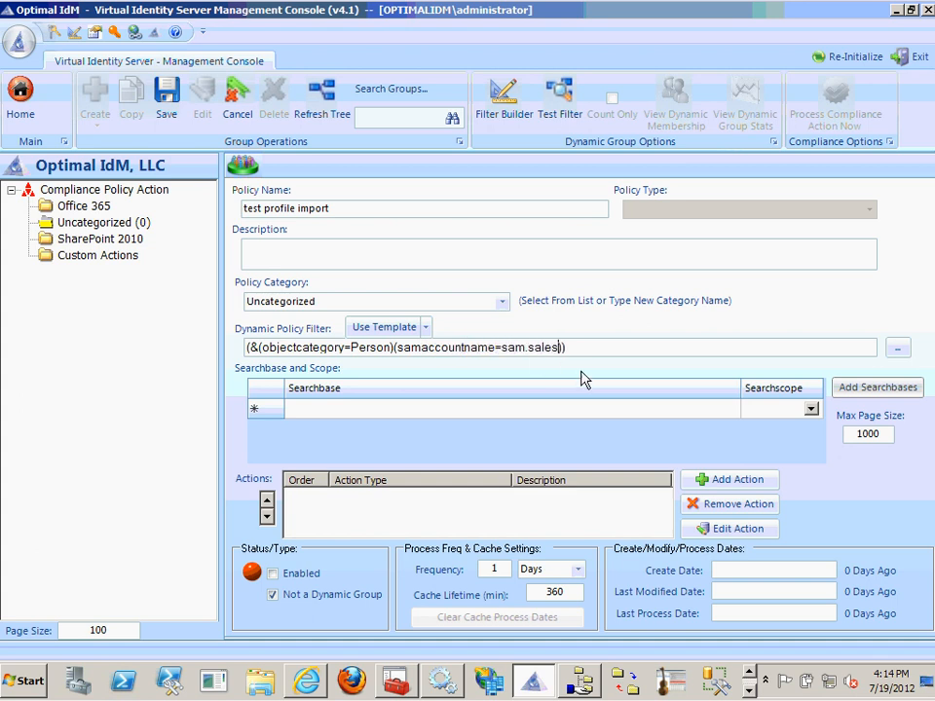
Set the policy's searchbase to dc=vis,dc=net with the SubTree search scope
{"action": "left_click", "coordinate": [596, 409]}
{"action": "left_click", "coordinate": [597, 419]}
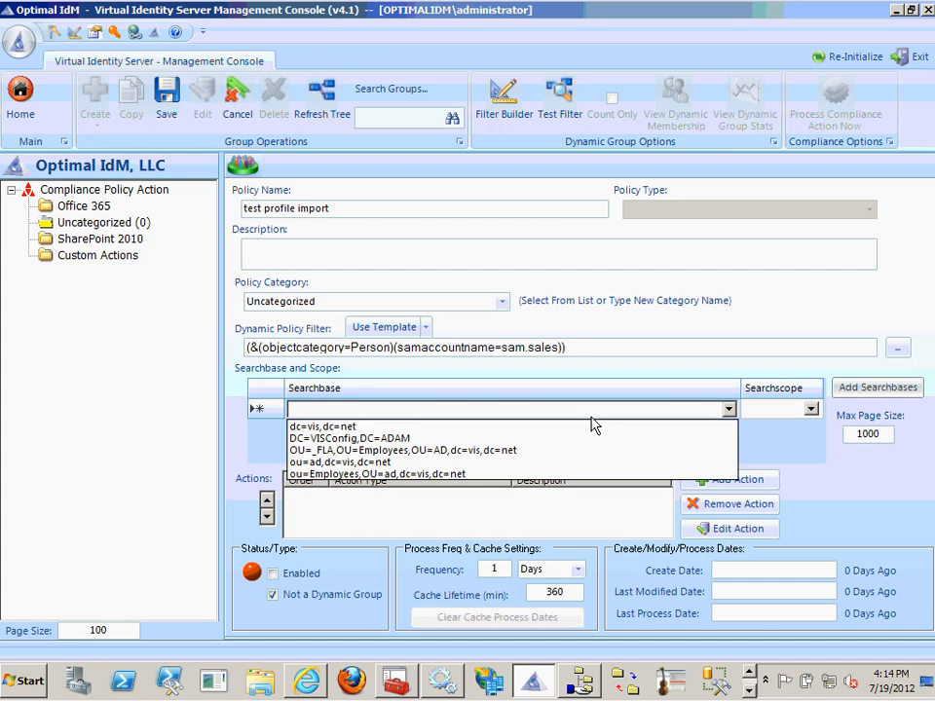
{"action": "left_click", "coordinate": [590, 428]}
{"action": "left_click", "coordinate": [780, 415]}
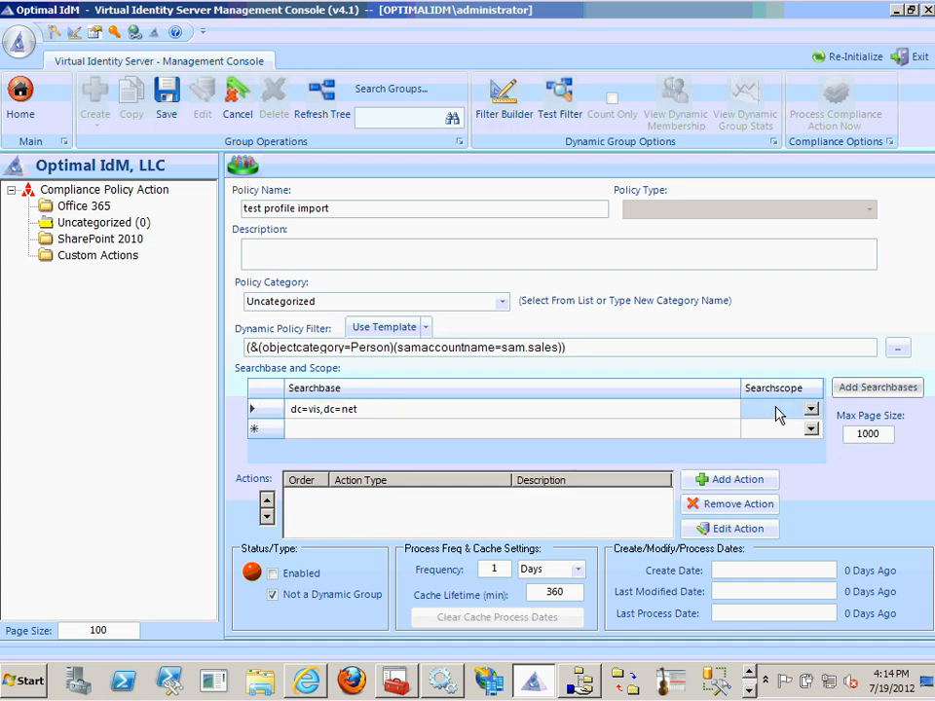
{"action": "left_click", "coordinate": [811, 410]}
{"action": "left_click", "coordinate": [762, 448]}
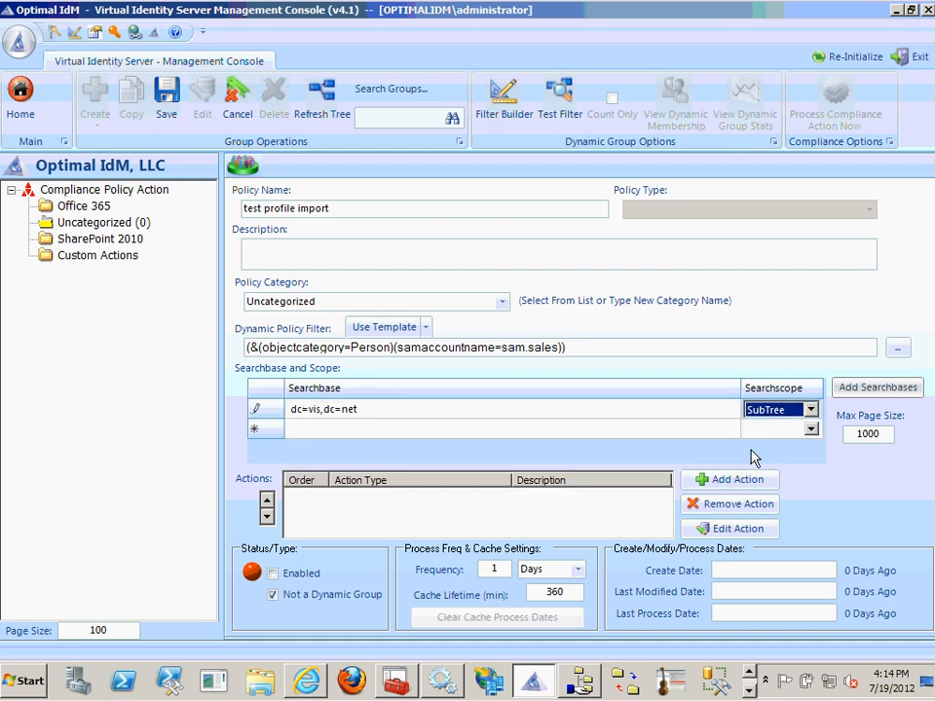
Test the dynamic policy filter, check the matching object, and close the results
{"action": "left_click", "coordinate": [557, 109]}
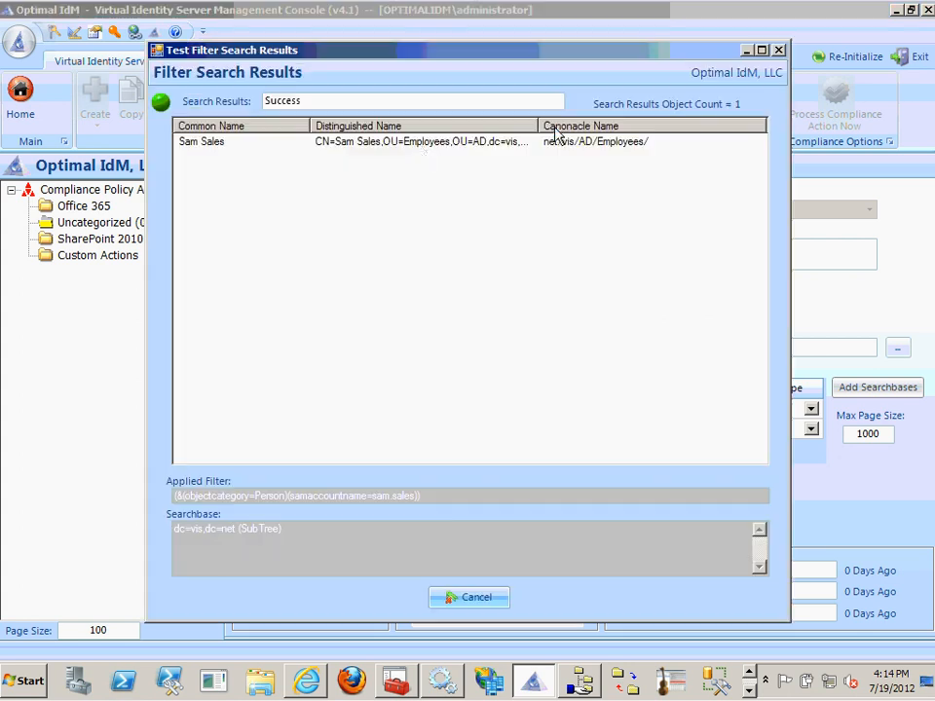
{"action": "left_click", "coordinate": [216, 144]}
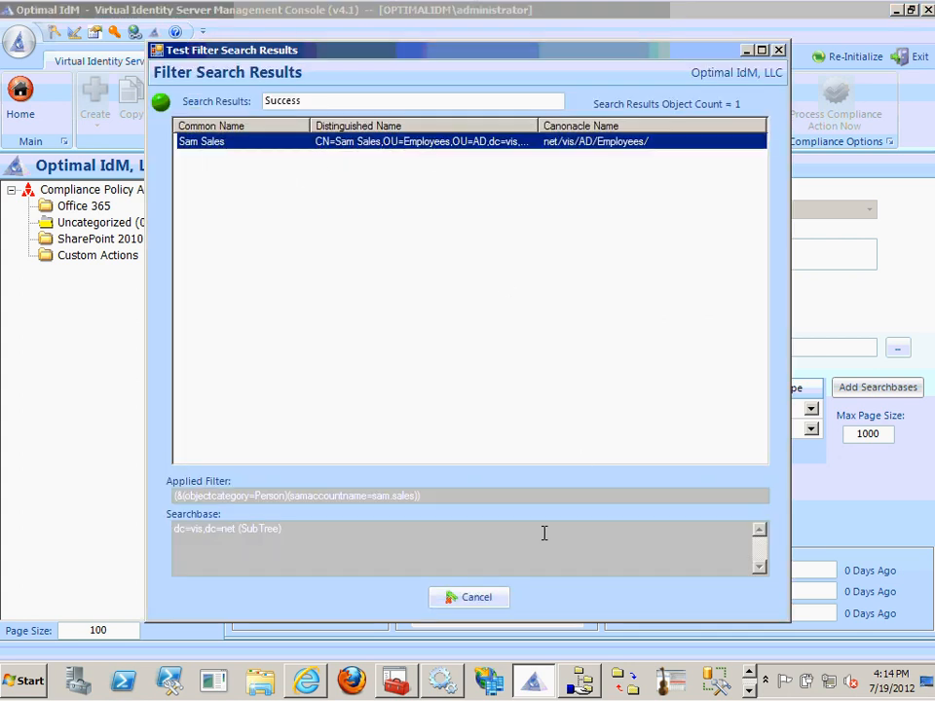
{"action": "left_click", "coordinate": [471, 599]}
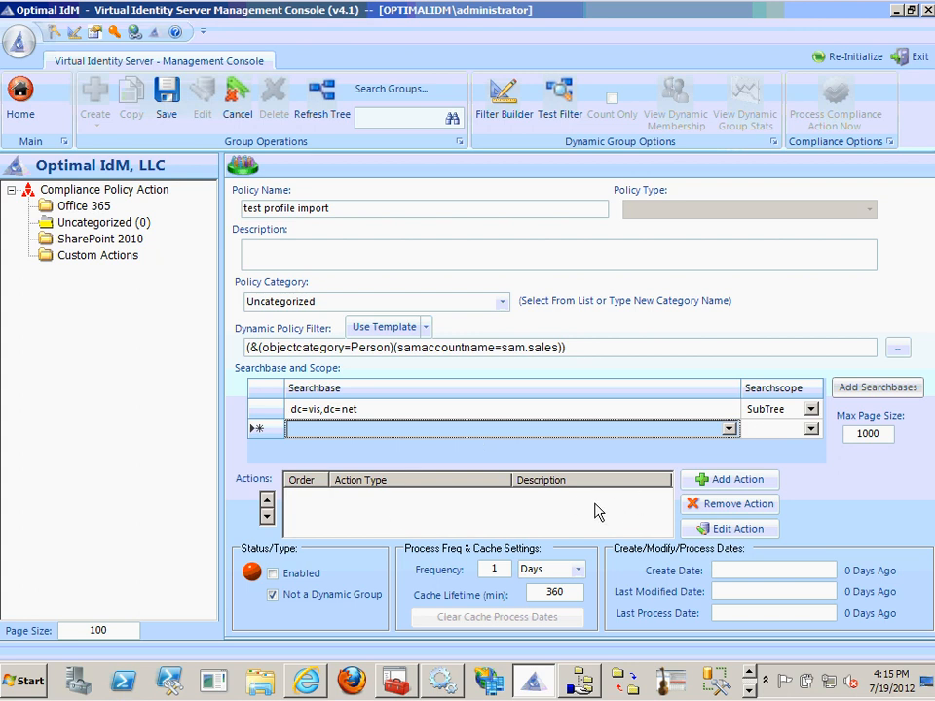
Add a SharePoint 2010 Profile Import action to the policy and open its configuration
{"action": "left_click", "coordinate": [733, 484]}
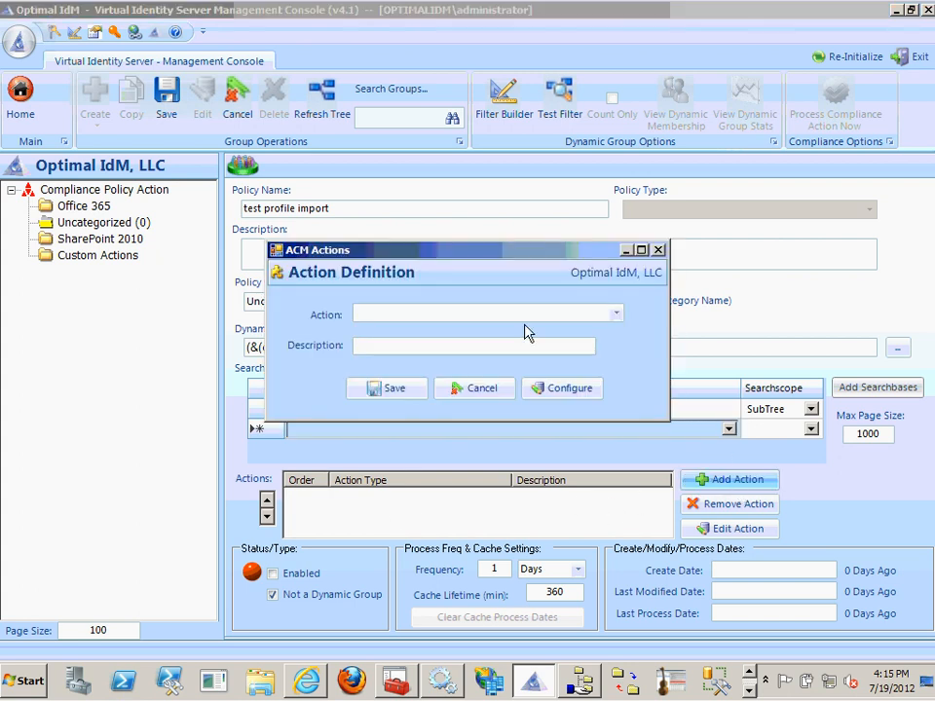
{"action": "left_click", "coordinate": [616, 315]}
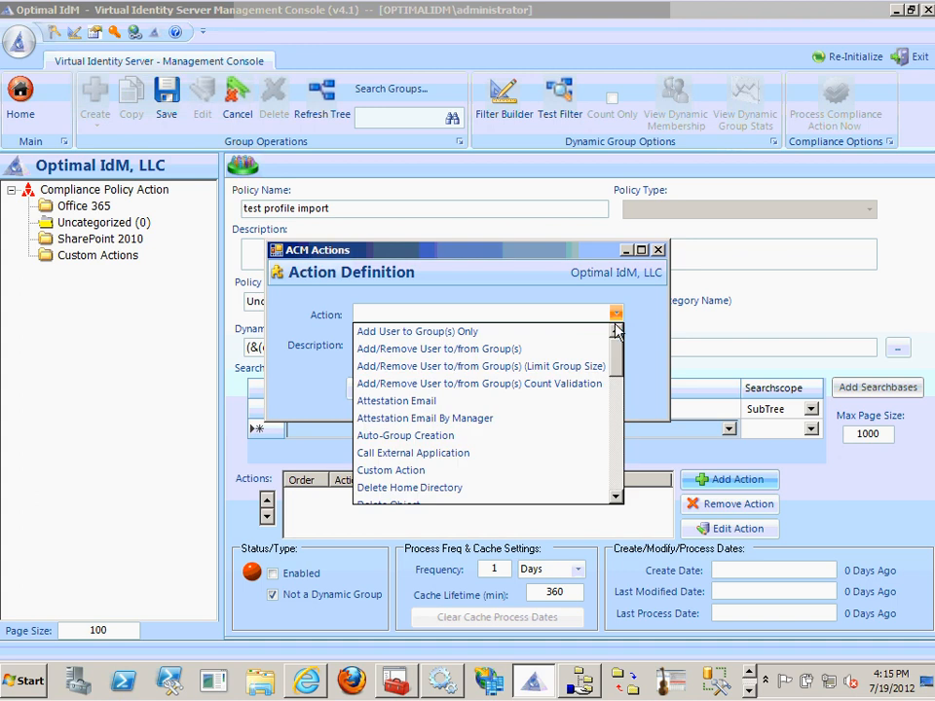
{"action": "scroll", "coordinate": [482, 428], "scroll_direction": "down", "scroll_amount": 8}
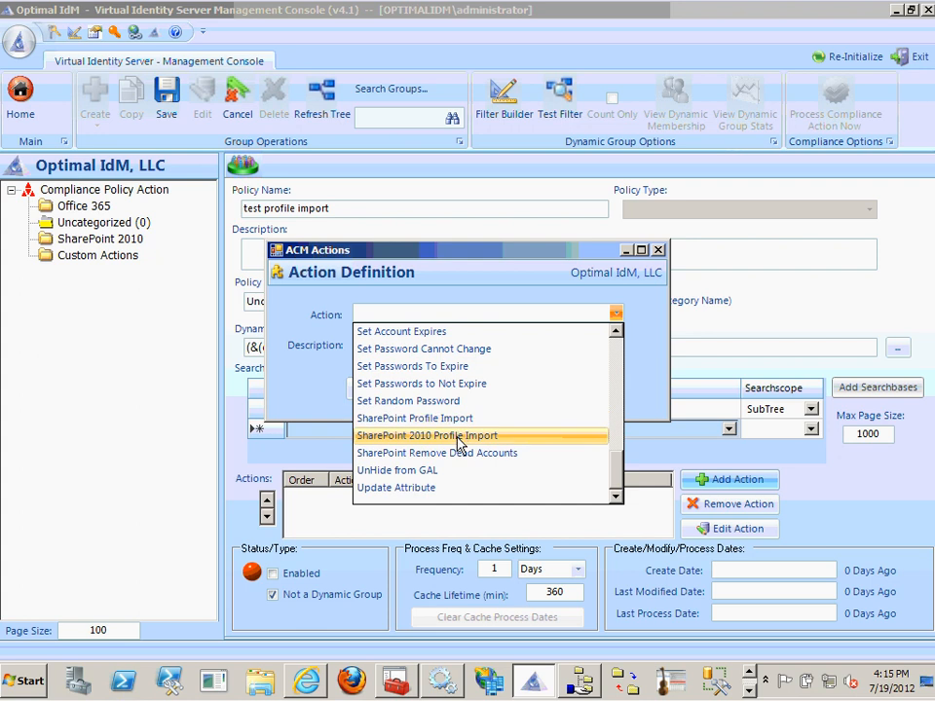
{"action": "left_click", "coordinate": [458, 435]}
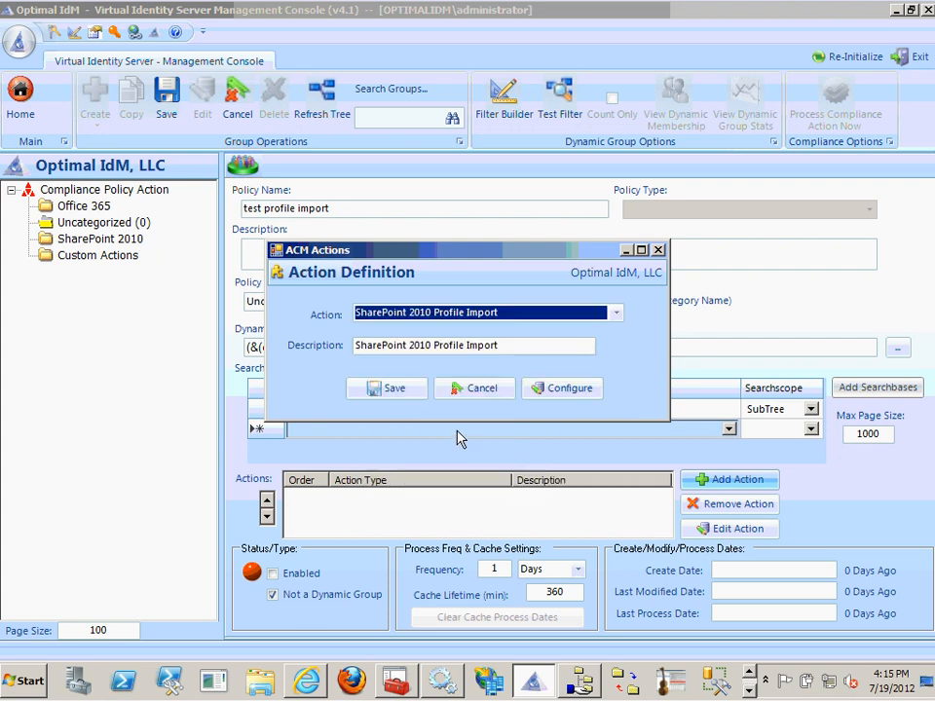
{"action": "left_click", "coordinate": [563, 391]}
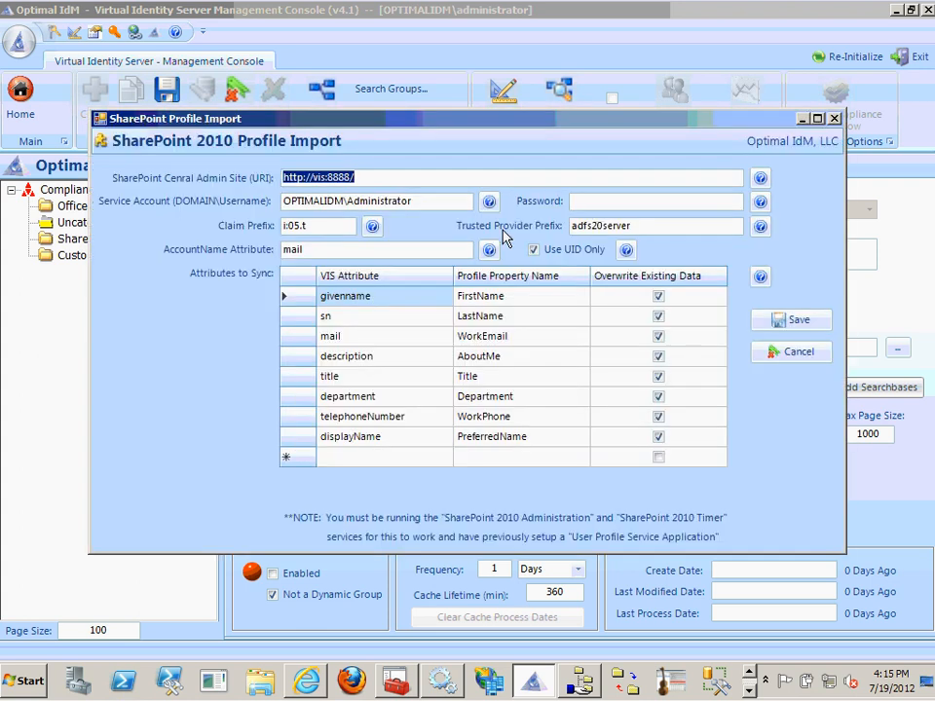
Enter the service account password and set the Trusted Provider Prefix to ADFS
{"action": "left_click", "coordinate": [366, 178]}
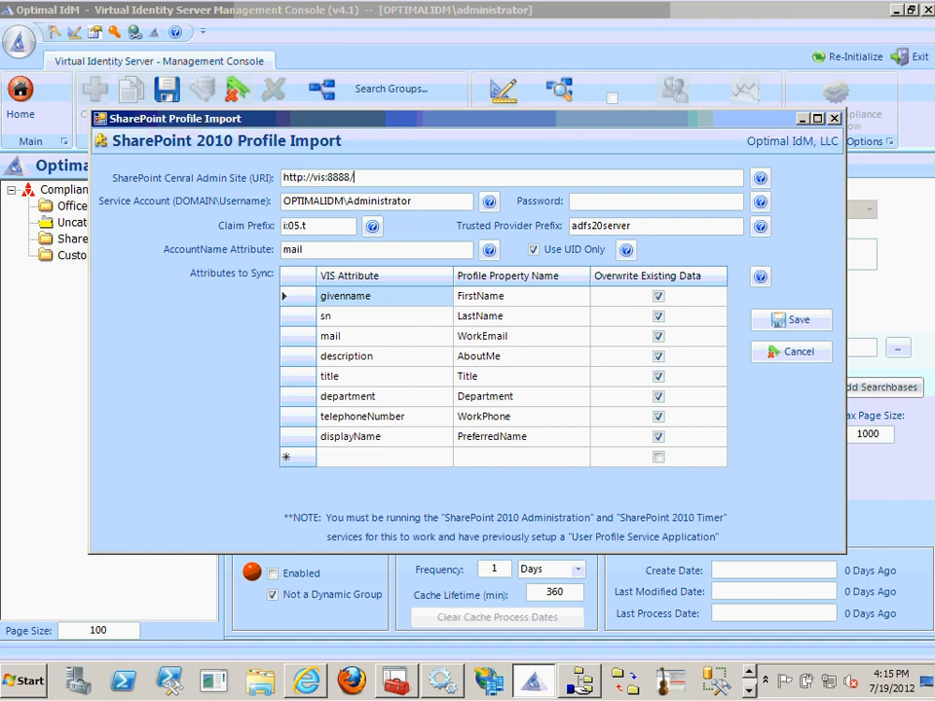
{"action": "left_click", "coordinate": [595, 198]}
{"action": "type", "text": "*********"}
{"action": "key", "text": "Tab"}
{"action": "left_click_drag", "start_coordinate": [641, 228], "coordinate": [557, 228]}
{"action": "type", "text": "ADFS"}
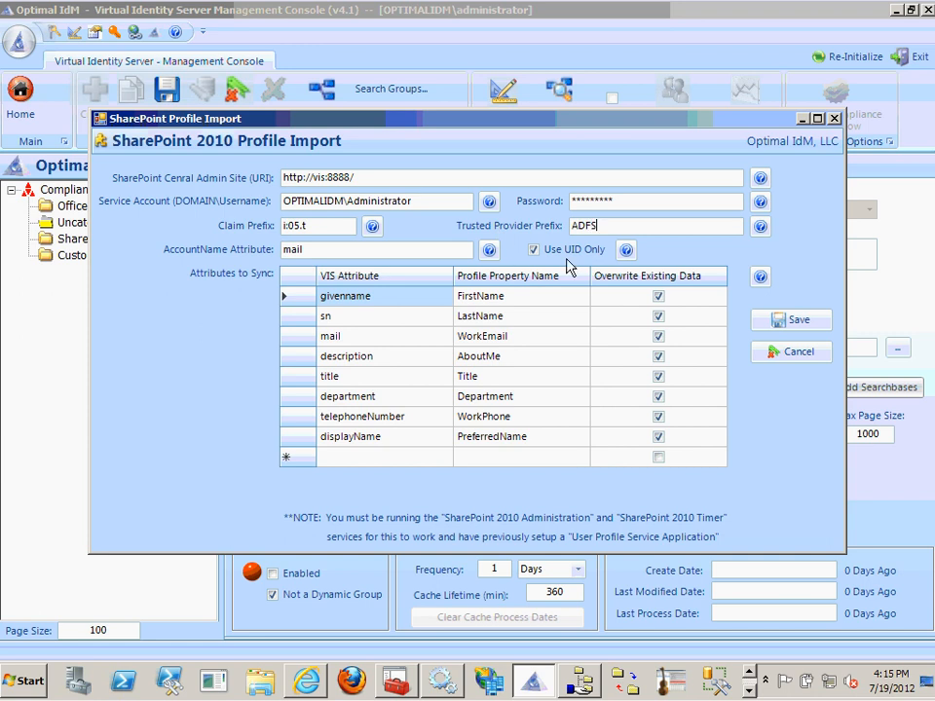
Switch to Internet Explorer and open the SharePoint (VIS/ADFS) site from the Optimal IdM Federation Portal in a separate tab
{"action": "left_click", "coordinate": [307, 682]}
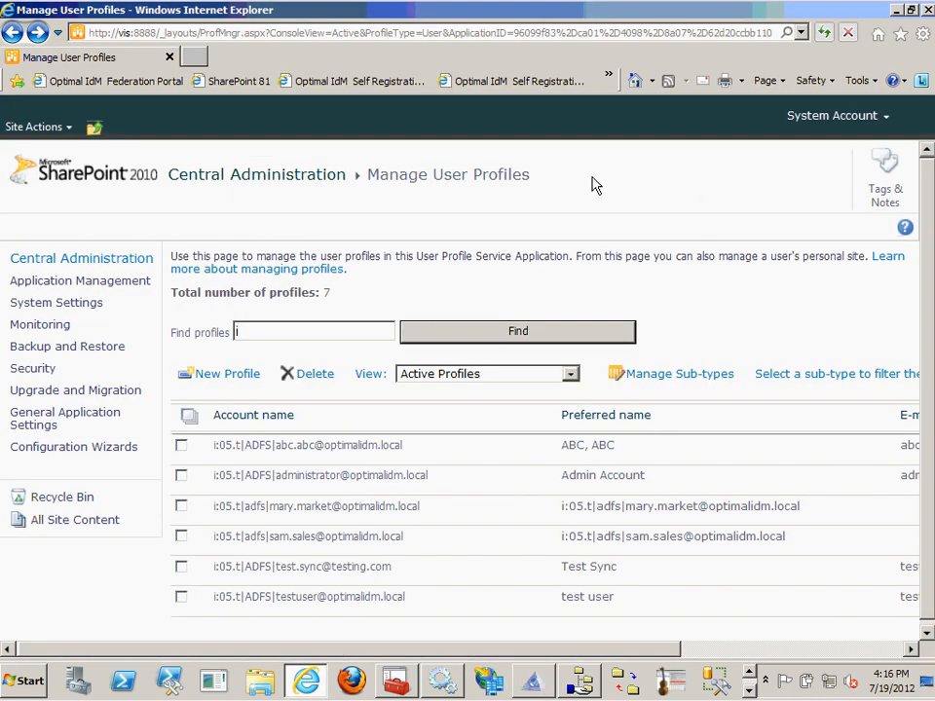
{"action": "left_click", "coordinate": [23, 682]}
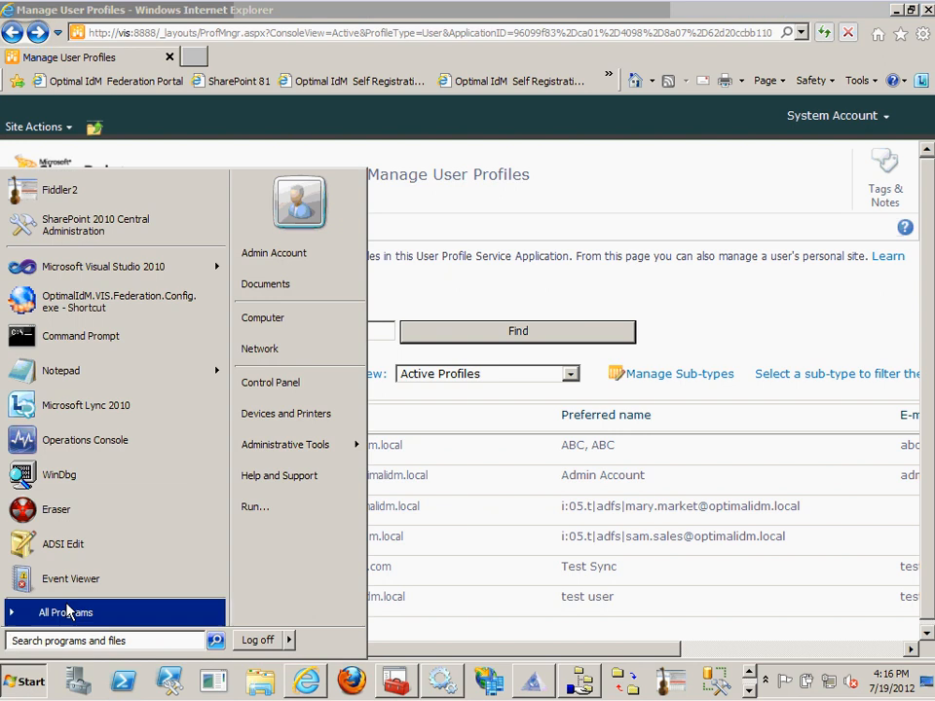
{"action": "left_click", "coordinate": [601, 213]}
{"action": "left_click", "coordinate": [194, 56]}
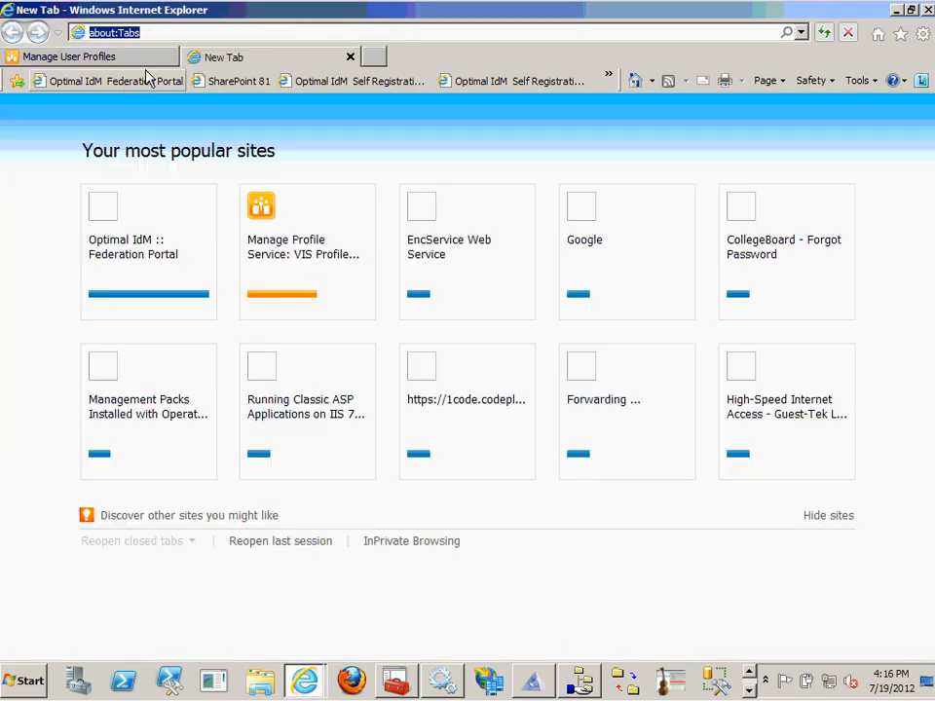
{"action": "left_click", "coordinate": [117, 81]}
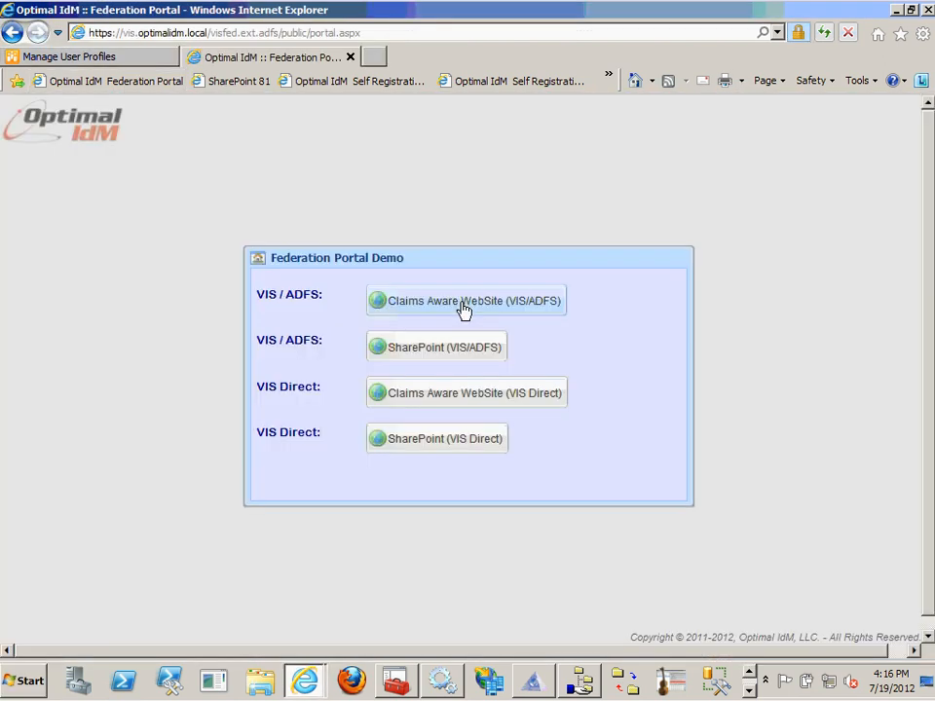
{"action": "left_click", "coordinate": [446, 347]}
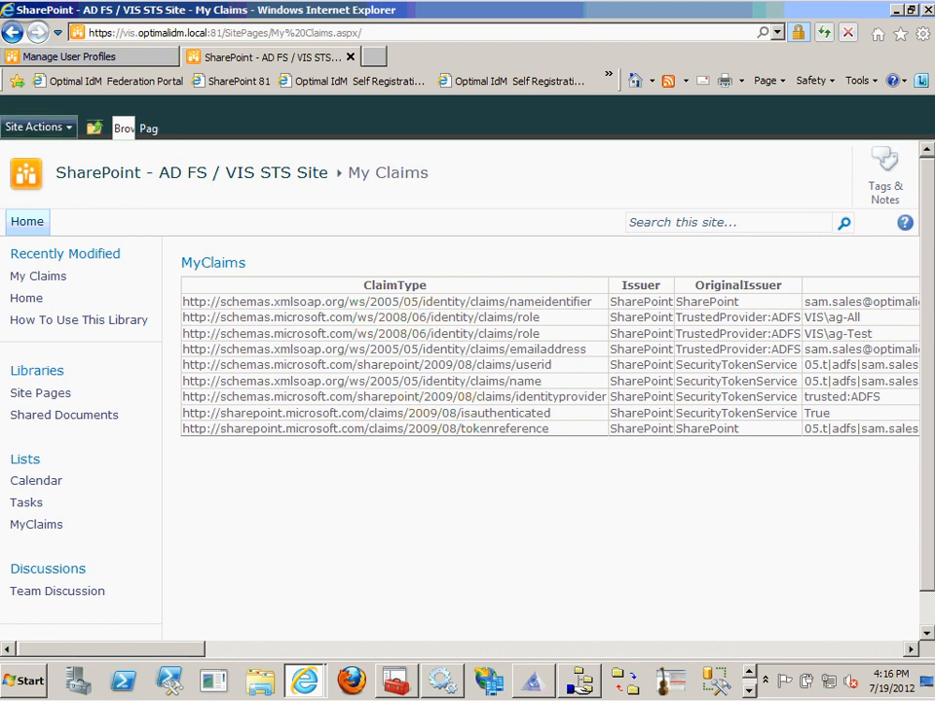
Open the signed-in user's My Settings page from All Site Content and examine the account name's claim and provider prefixes
{"action": "left_click", "coordinate": [34, 126]}
{"action": "left_click", "coordinate": [46, 172]}
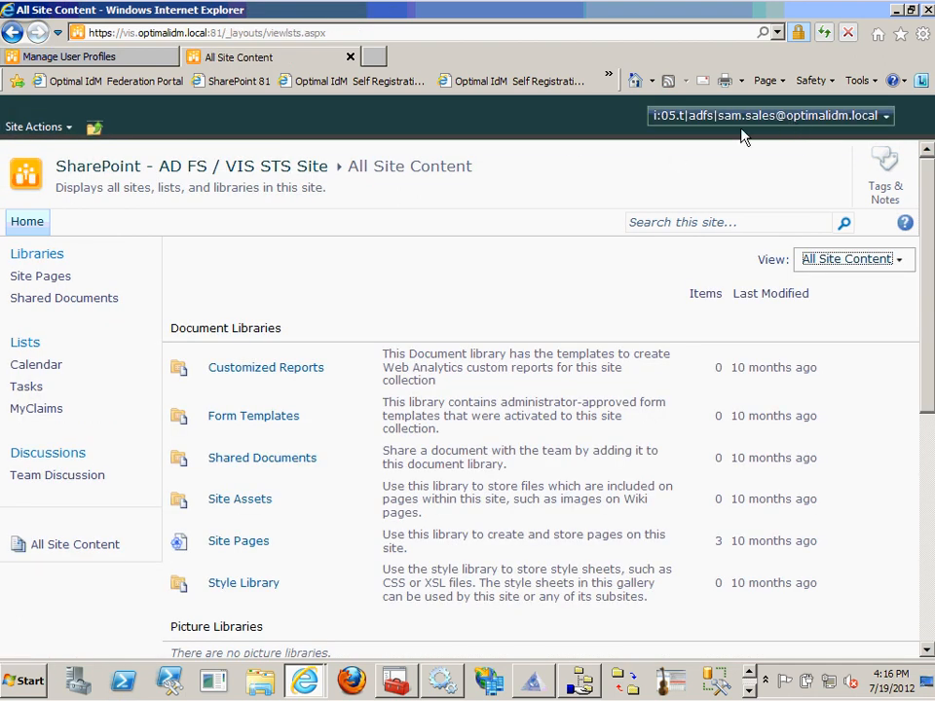
{"action": "left_click", "coordinate": [765, 122]}
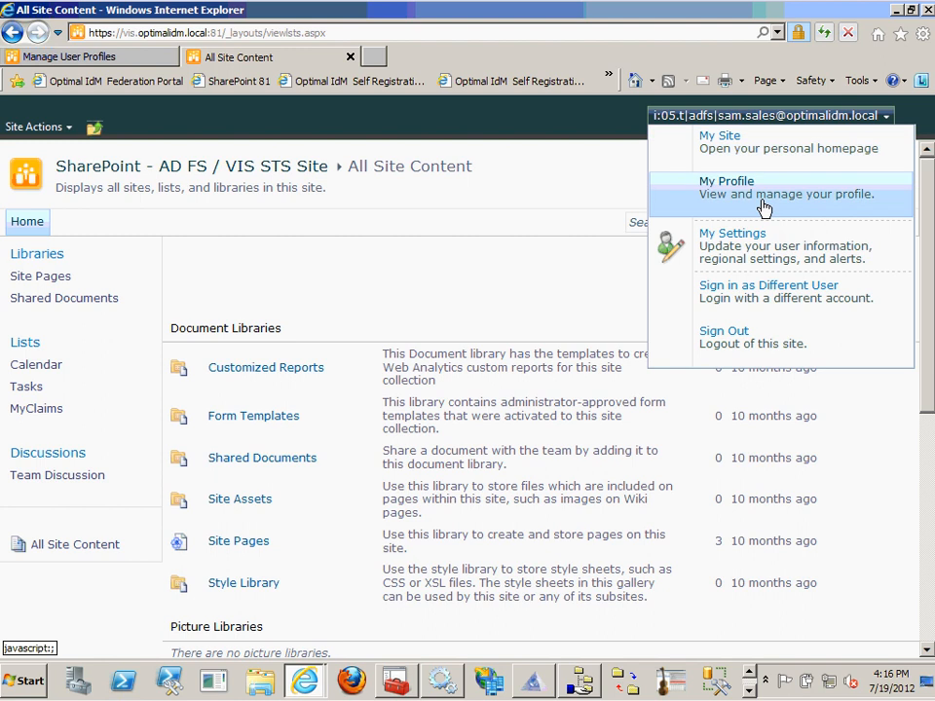
{"action": "left_click", "coordinate": [758, 245]}
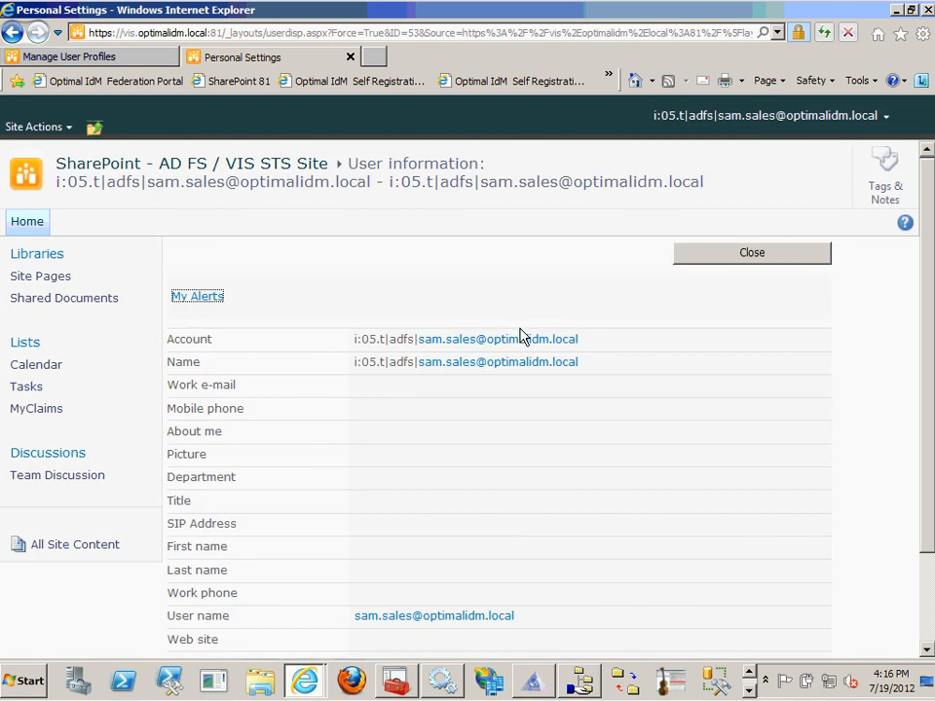
{"action": "scroll", "coordinate": [504, 414], "scroll_direction": "down", "scroll_amount": 2}
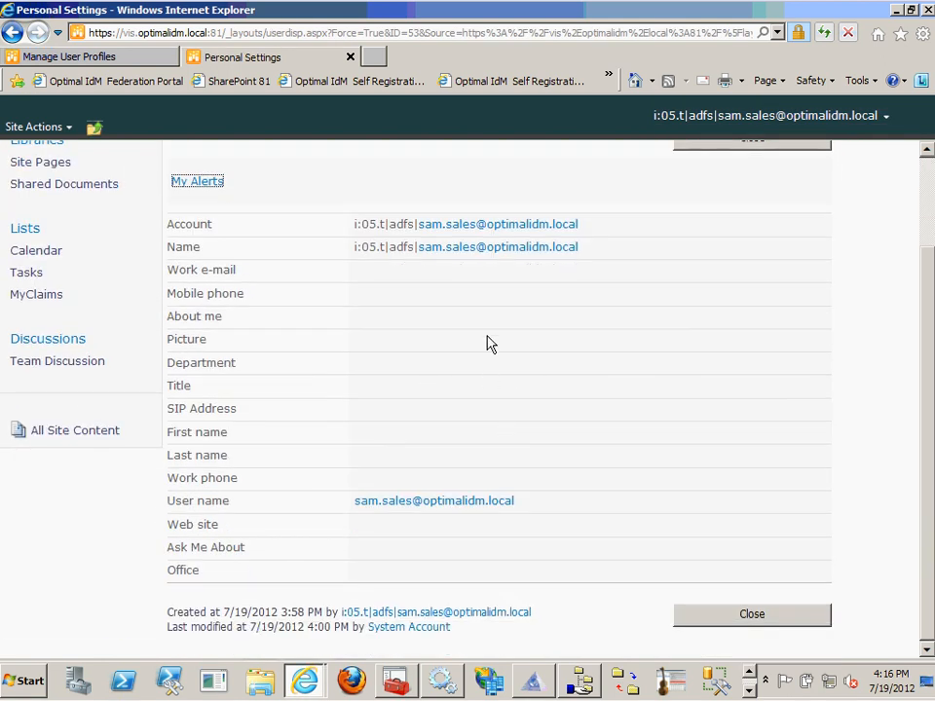
{"action": "scroll", "coordinate": [483, 322], "scroll_direction": "up", "scroll_amount": 2}
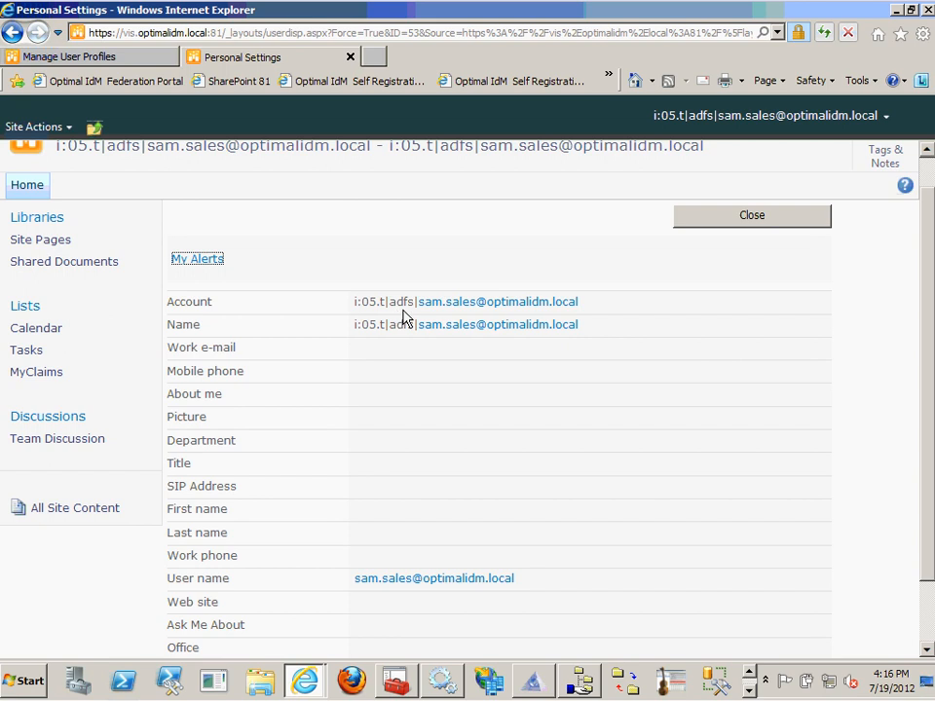
Switch back to the Management Console and review the AccountName Attribute of the profile import
{"action": "left_click", "coordinate": [530, 680]}
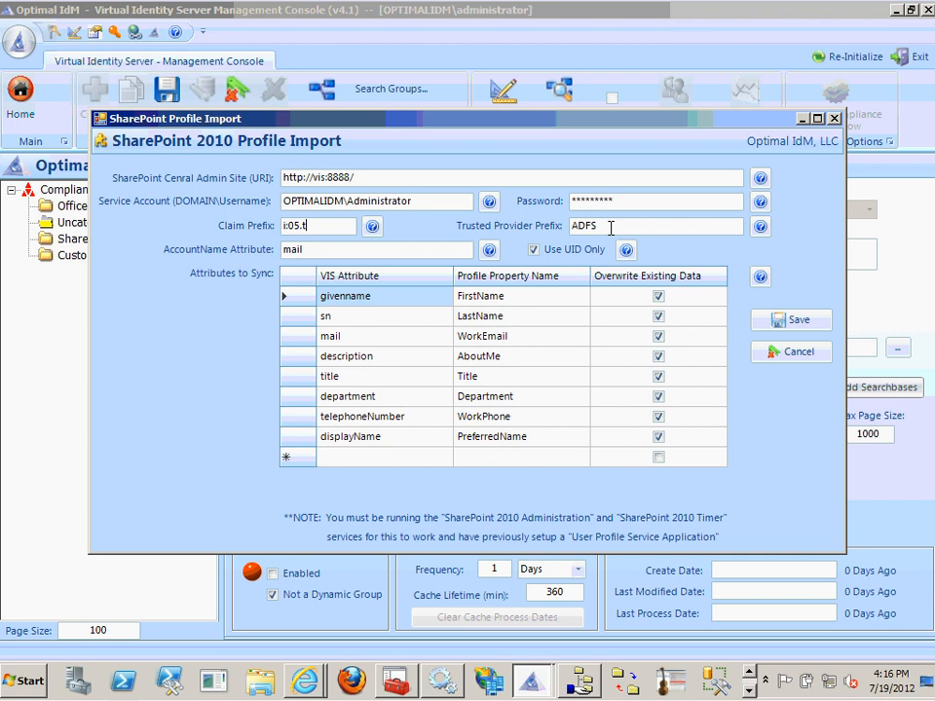
{"action": "left_click", "coordinate": [377, 249]}
{"action": "left_click_drag", "start_coordinate": [367, 250], "coordinate": [261, 249]}
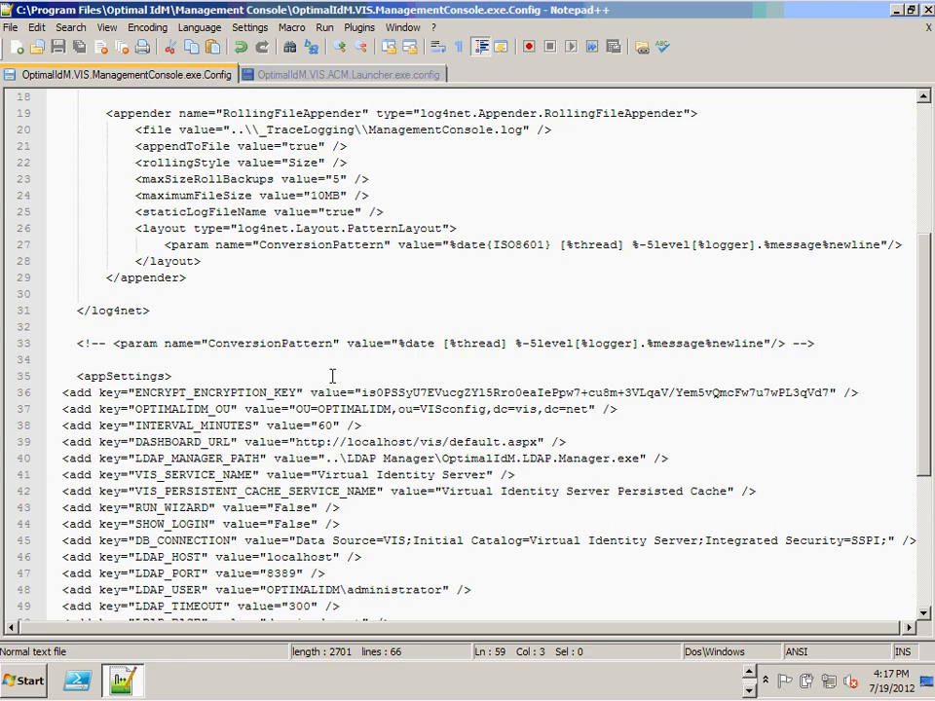
In Notepad++, examine the DOMAIN mapping keys in the appSettings of OptimalIdM.VIS.ManagementConsole.exe.Config
{"action": "left_click", "coordinate": [309, 365]}
{"action": "scroll", "coordinate": [309, 429], "scroll_direction": "down", "scroll_amount": 5}
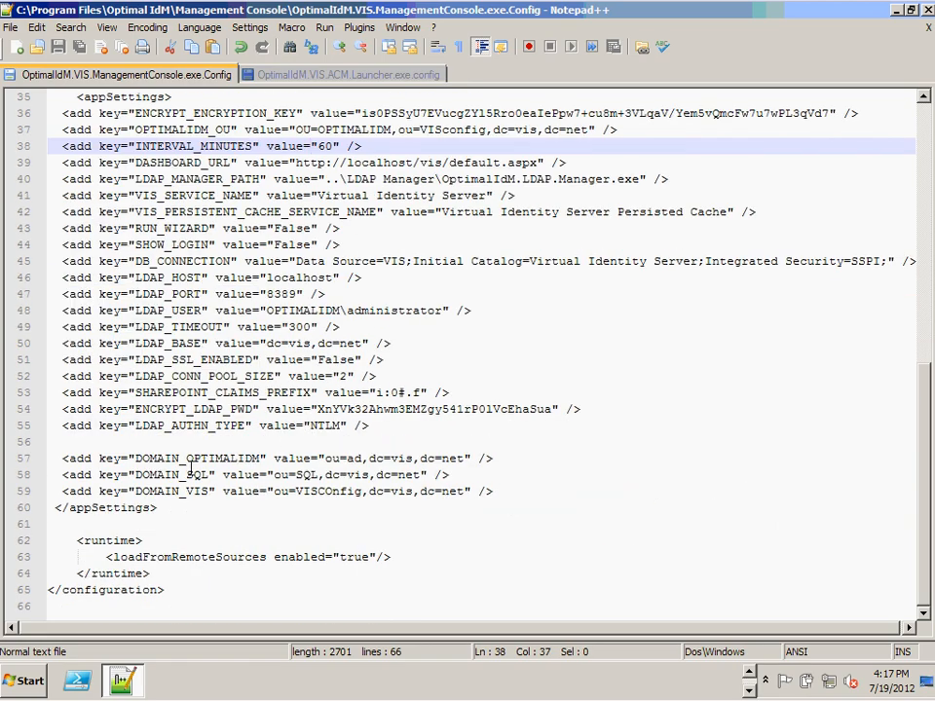
{"action": "left_click_drag", "start_coordinate": [494, 490], "coordinate": [31, 458]}
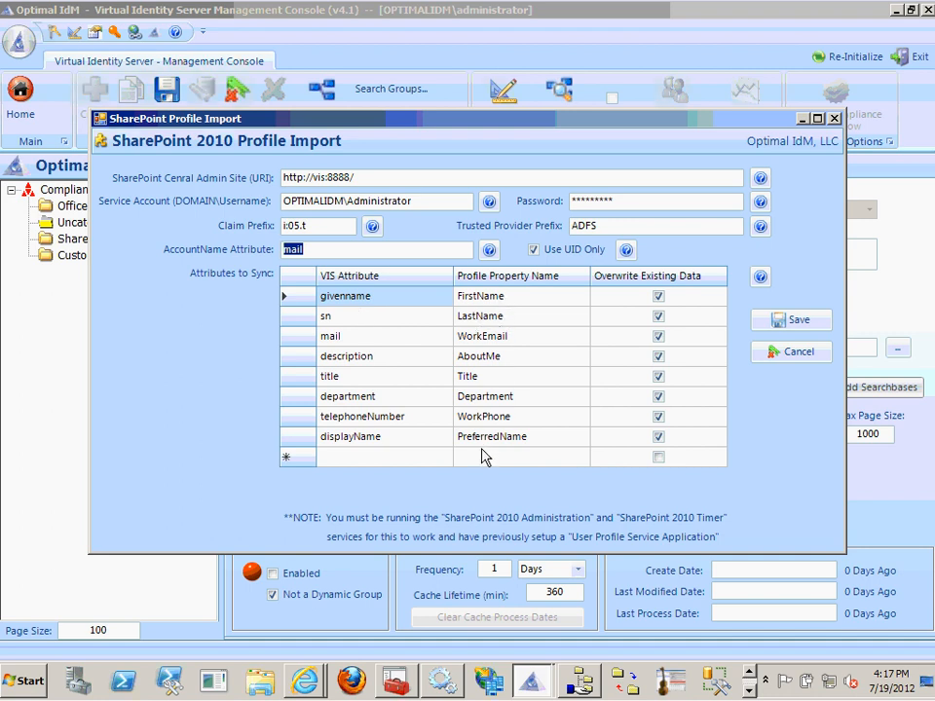
Switch to SharePoint Central Administration and look up the First name property's internal name under Manage User Properties
{"action": "left_click", "coordinate": [302, 672]}
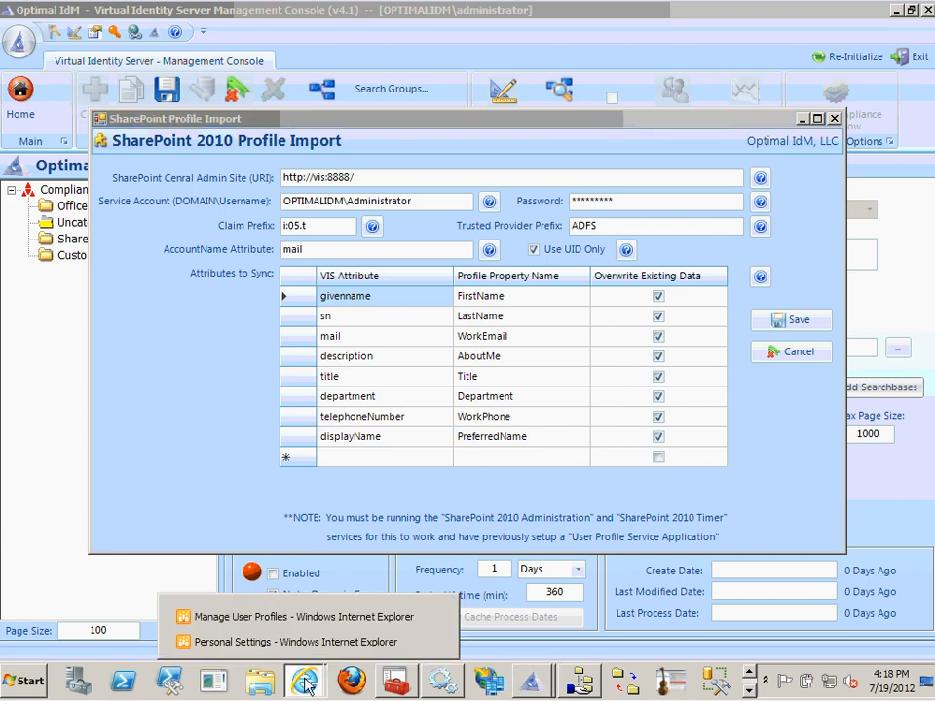
{"action": "left_click", "coordinate": [312, 620]}
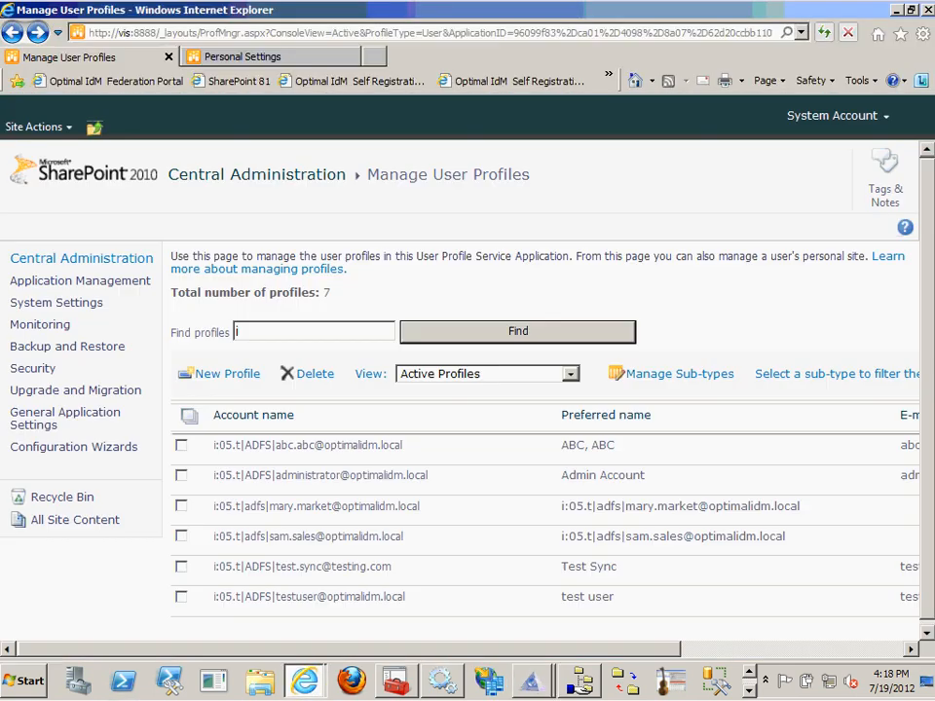
{"action": "left_click", "coordinate": [12, 34]}
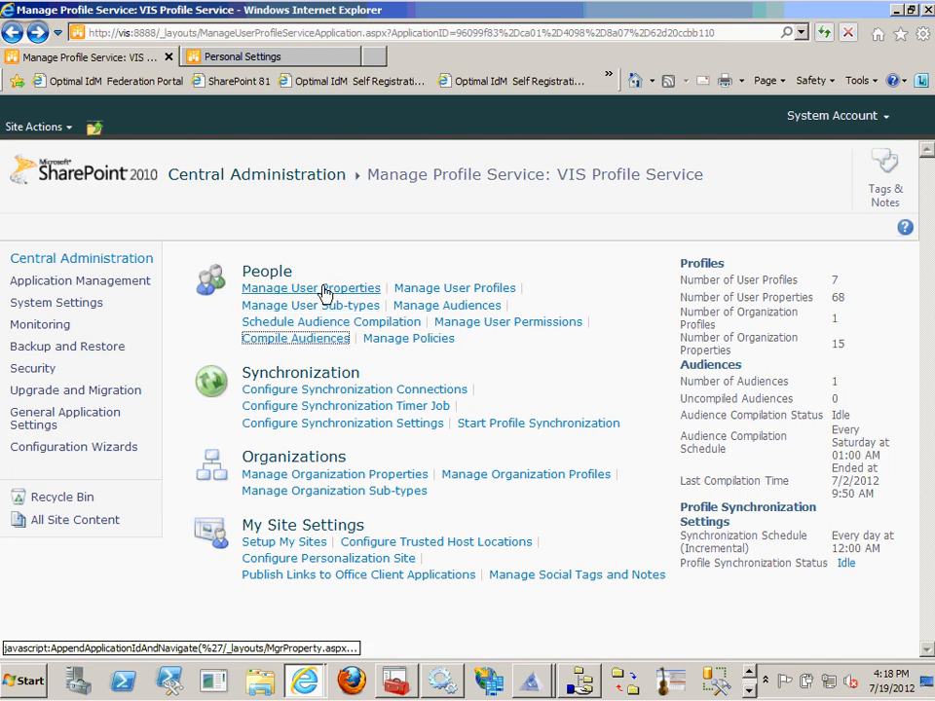
{"action": "left_click", "coordinate": [319, 290]}
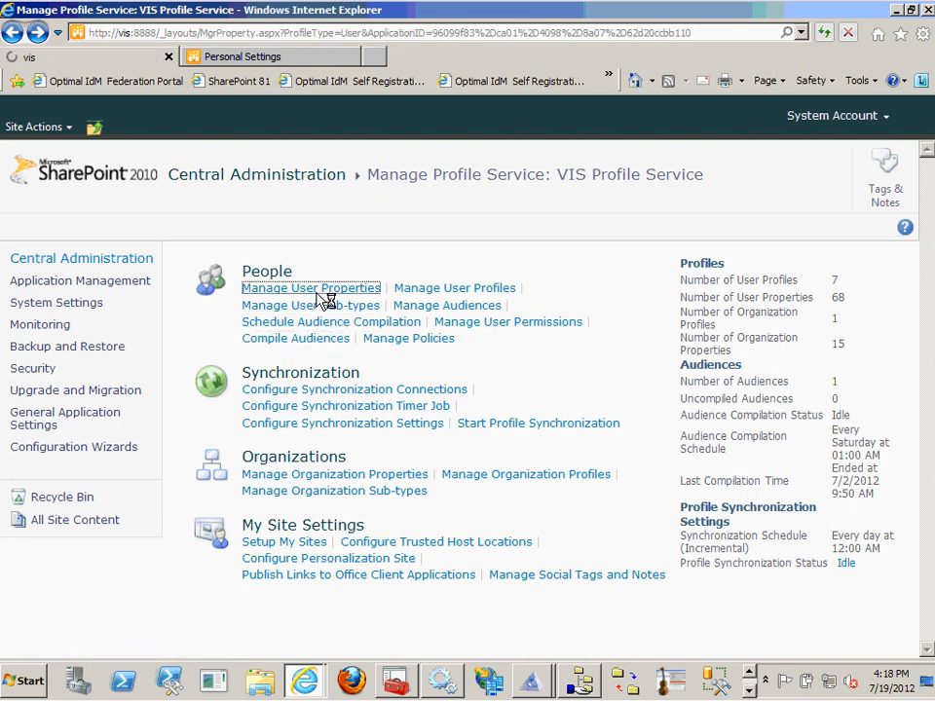
{"action": "scroll", "coordinate": [343, 414], "scroll_direction": "down", "scroll_amount": 1}
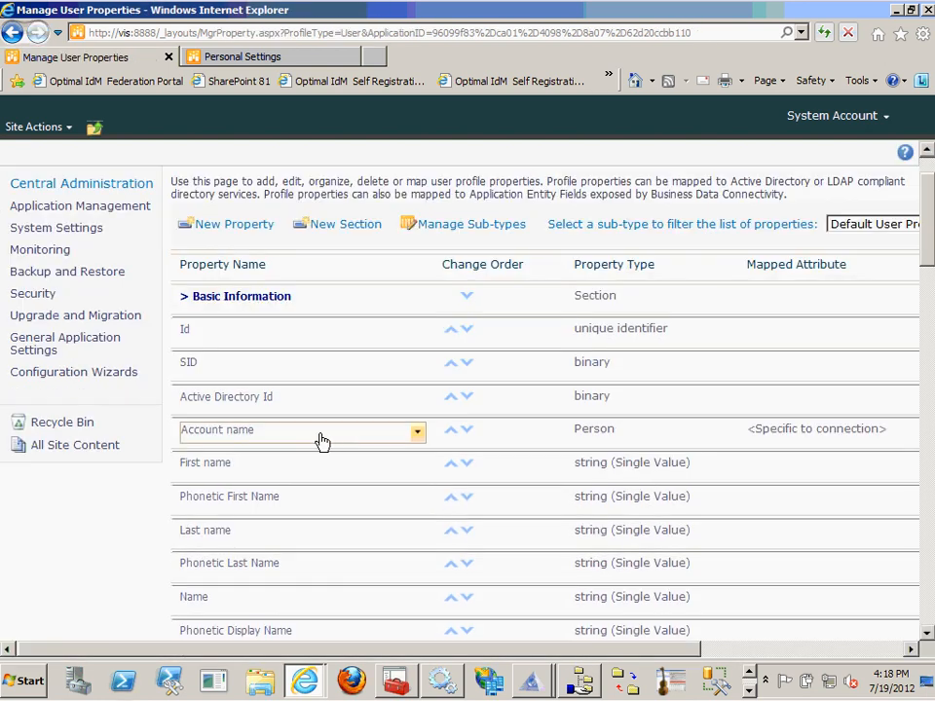
{"action": "left_click", "coordinate": [417, 467]}
{"action": "left_click", "coordinate": [394, 490]}
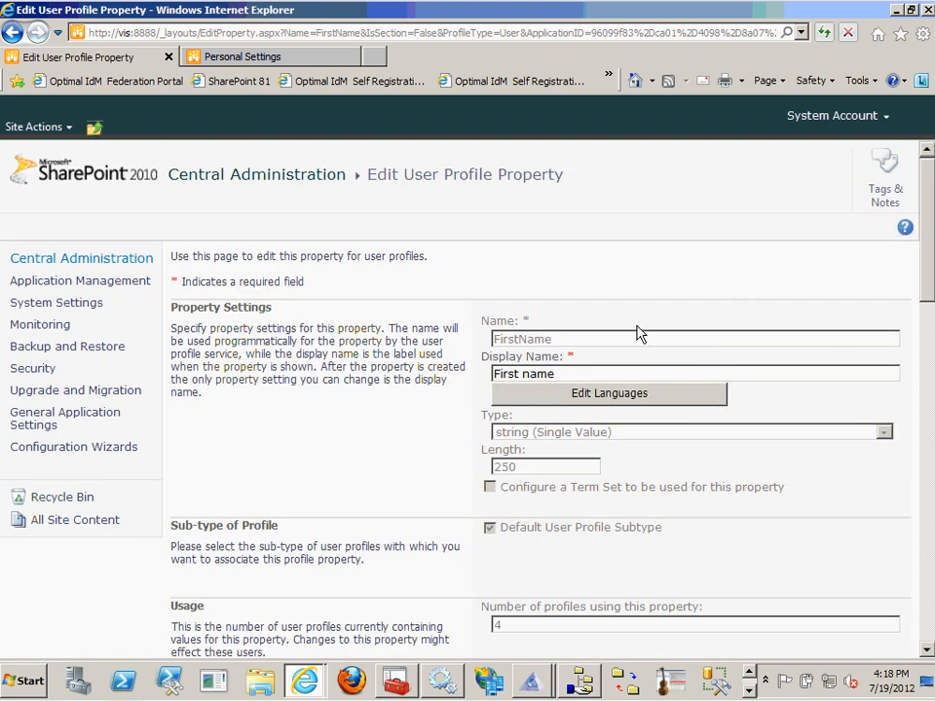
{"action": "left_click_drag", "start_coordinate": [560, 344], "coordinate": [489, 346]}
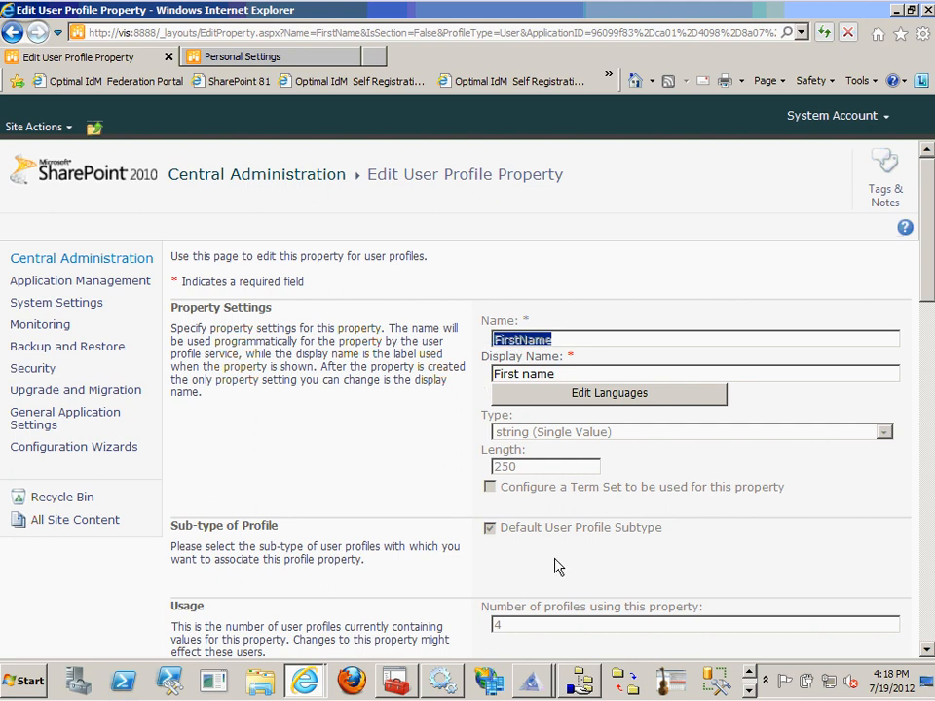
Switch back to the Management Console, save the profile import configuration, and save the action into the policy
{"action": "left_click", "coordinate": [536, 684]}
{"action": "left_click", "coordinate": [399, 495]}
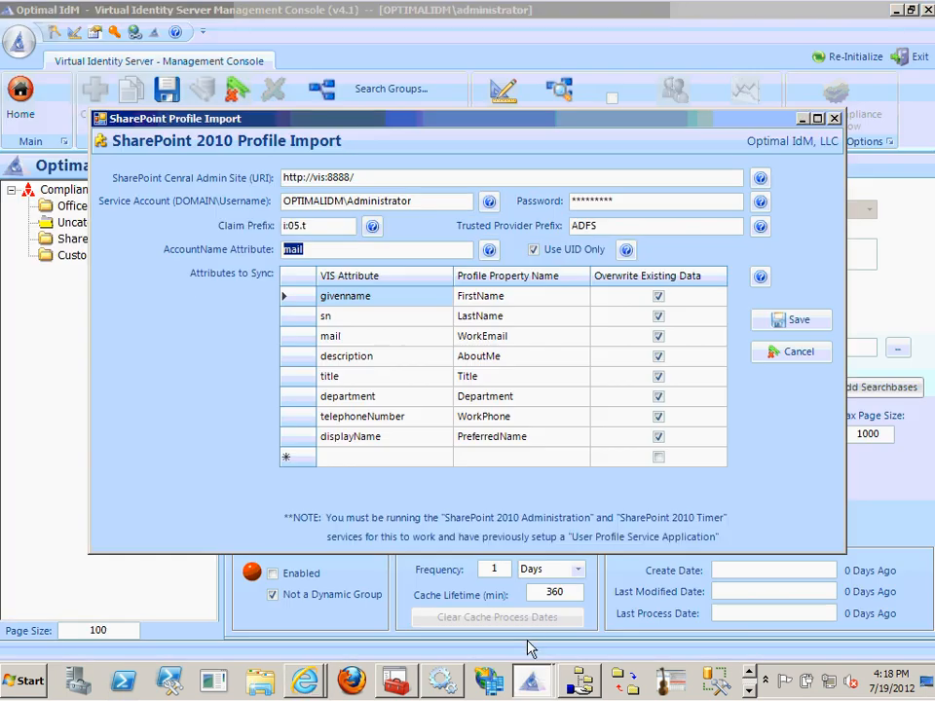
{"action": "left_click", "coordinate": [500, 300]}
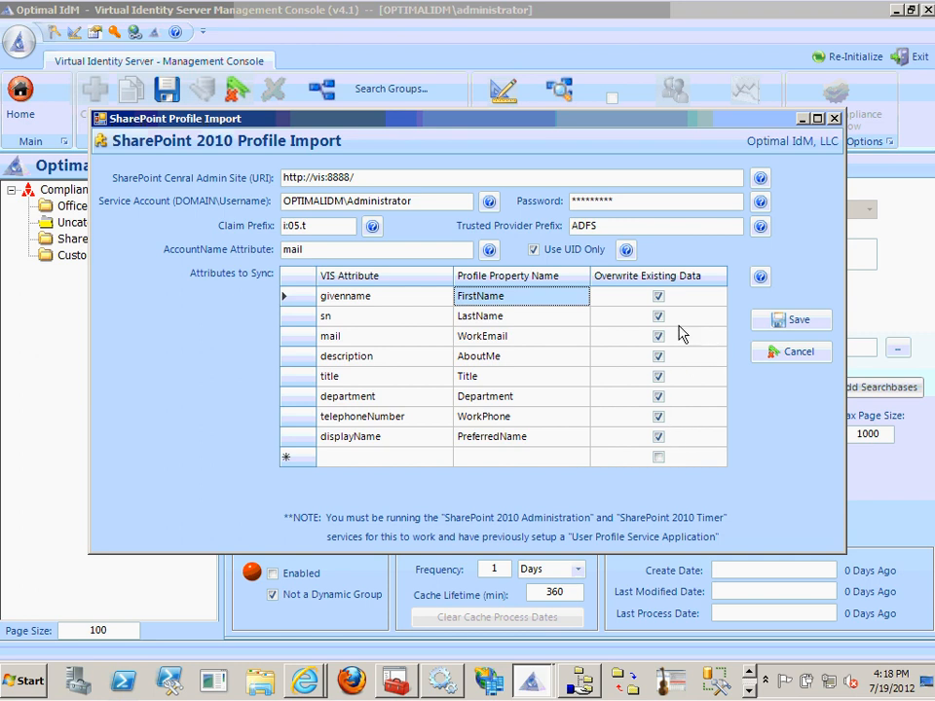
{"action": "left_click", "coordinate": [784, 324]}
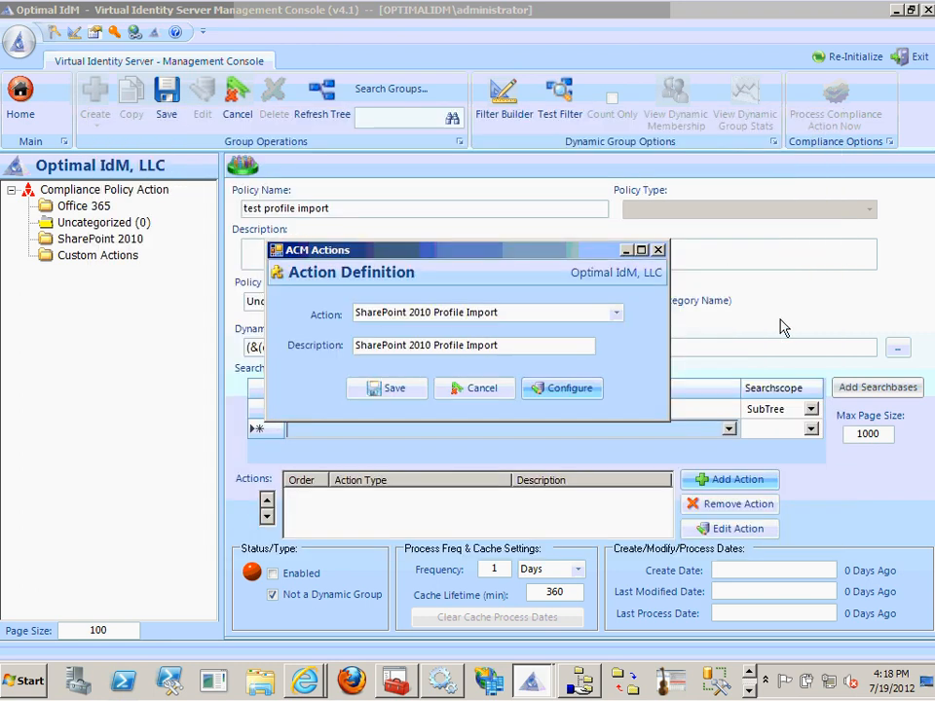
{"action": "left_click", "coordinate": [400, 393]}
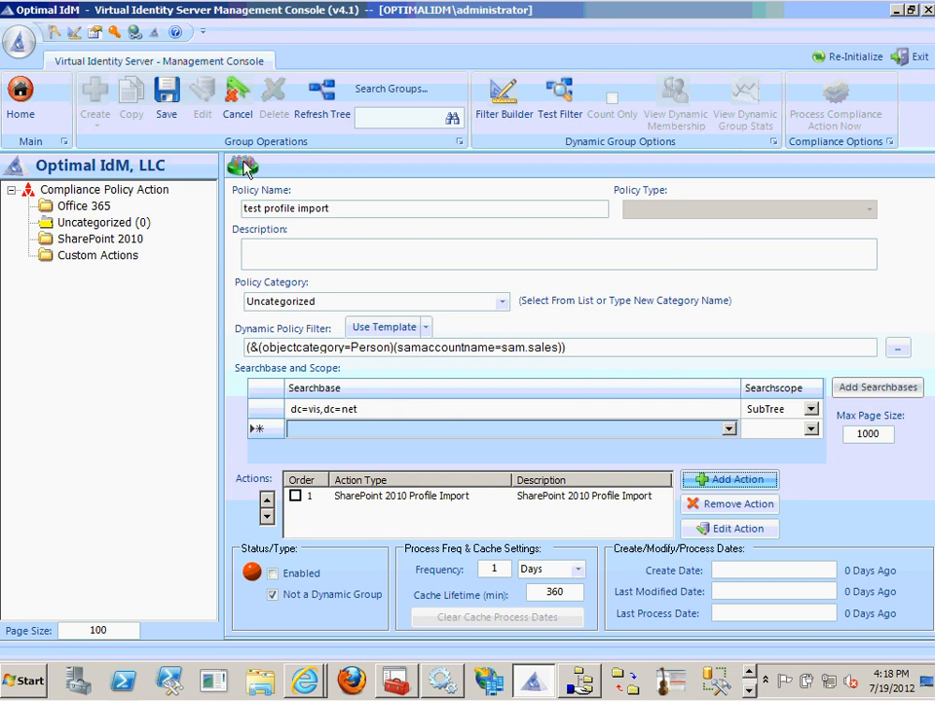
Save the compliance policy and open test profile import from the Uncategorized category
{"action": "left_click", "coordinate": [167, 101]}
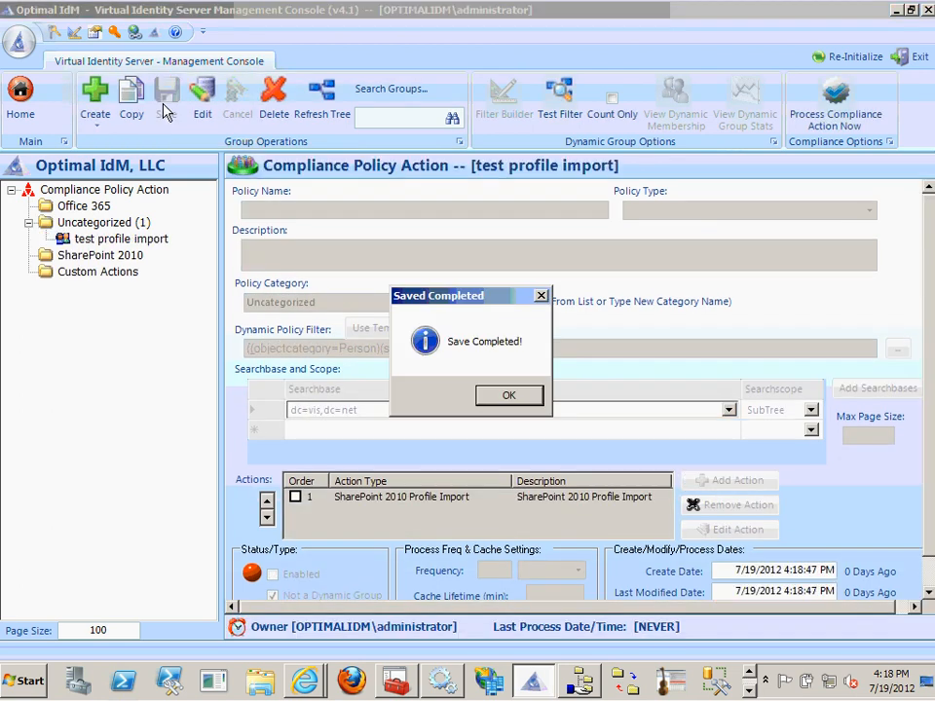
{"action": "left_click", "coordinate": [508, 397]}
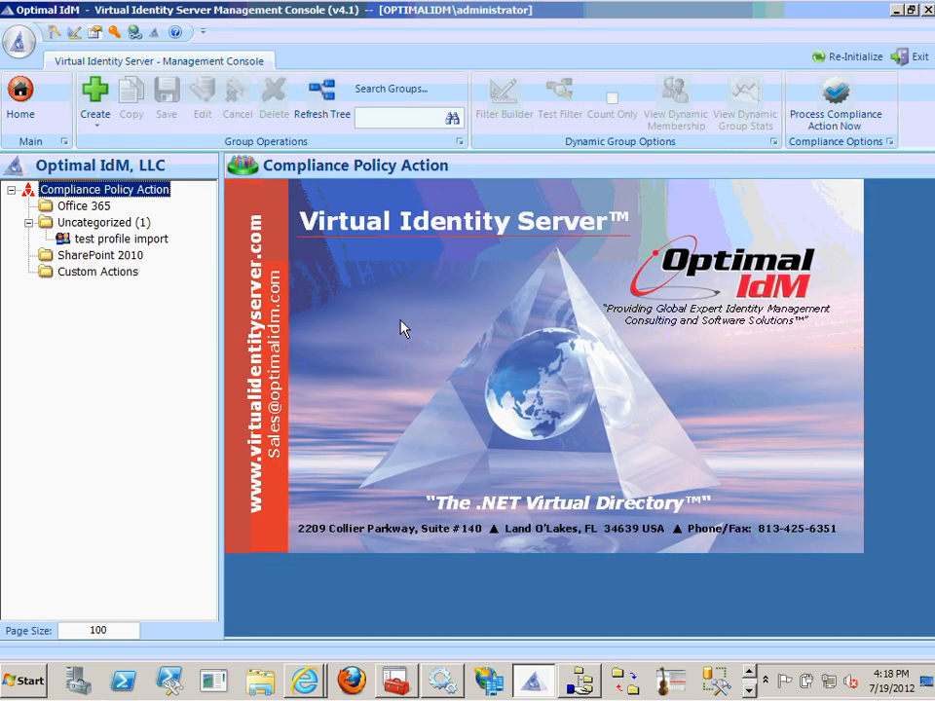
{"action": "left_click", "coordinate": [119, 242]}
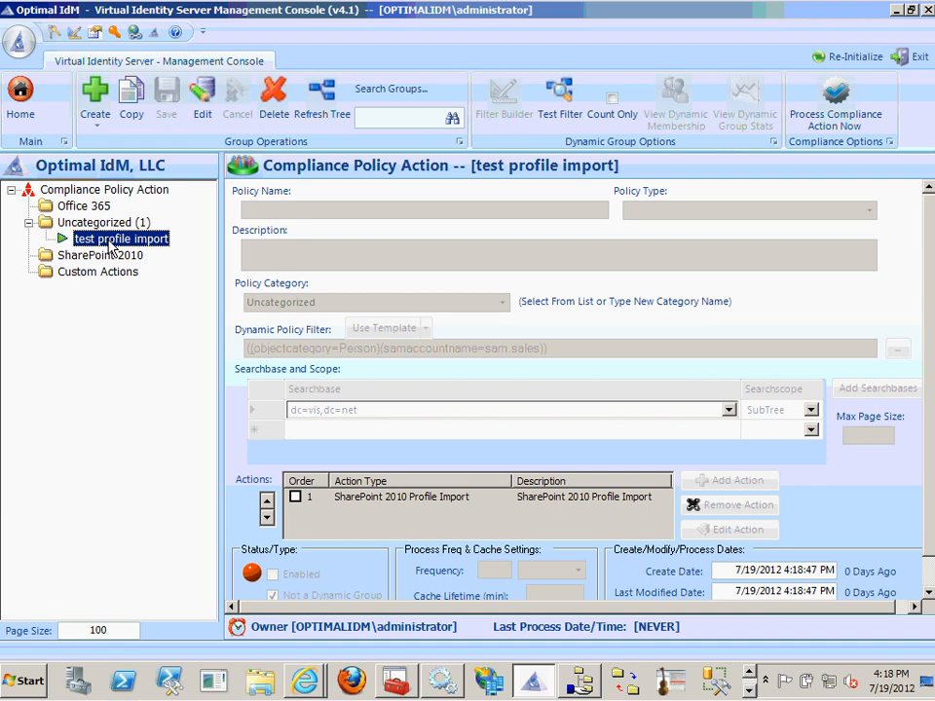
Process the test profile import compliance policy immediately, approve the run, and dismiss its completion summary
{"action": "left_click", "coordinate": [822, 119]}
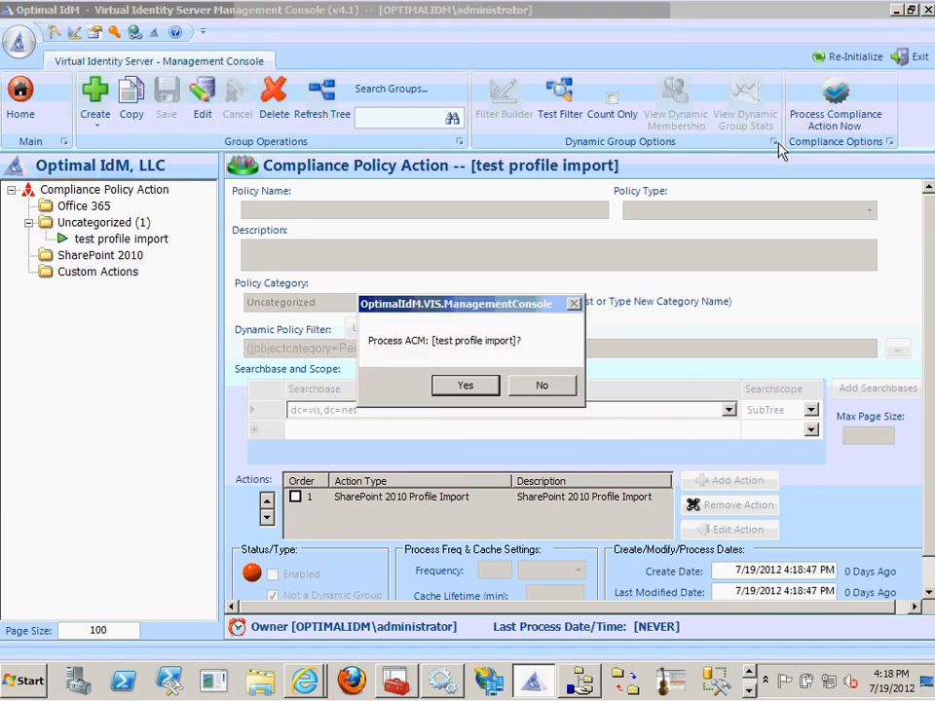
{"action": "left_click", "coordinate": [465, 388]}
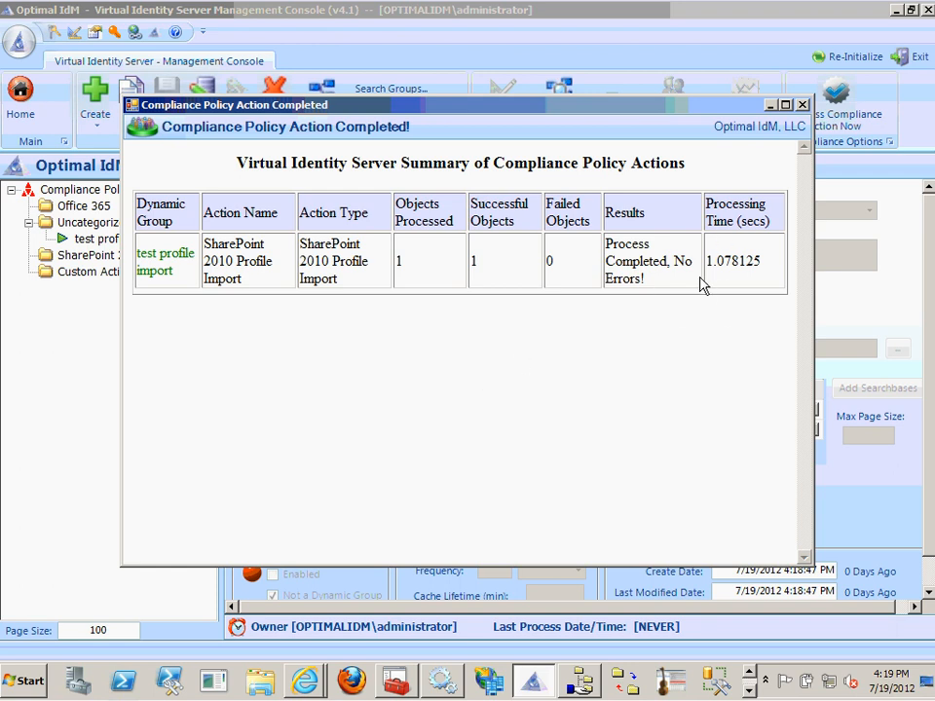
{"action": "left_click", "coordinate": [806, 109]}
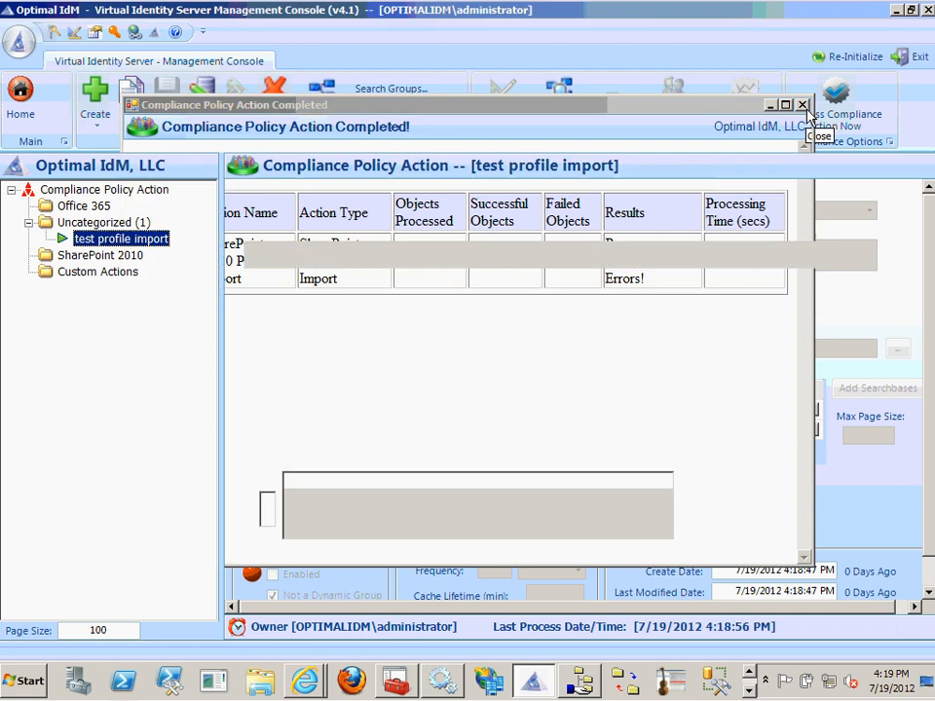
Switch to SharePoint Central Administration in Internet Explorer, return to Manage User Profiles, and find profiles matching "i"
{"action": "mouse_move", "coordinate": [317, 682]}
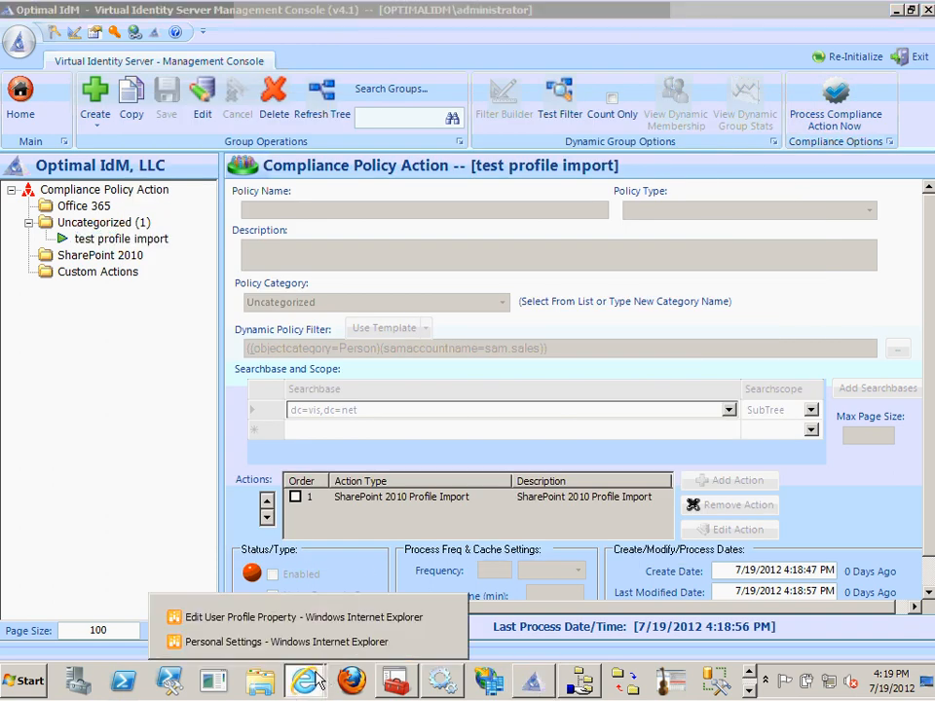
{"action": "left_click", "coordinate": [316, 616]}
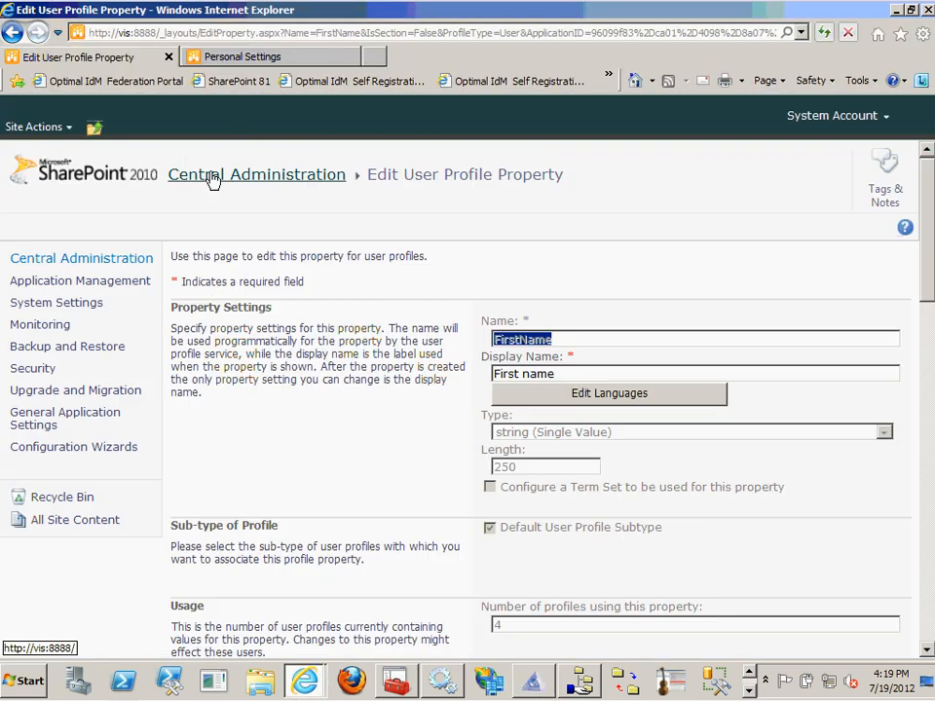
{"action": "left_click", "coordinate": [11, 32]}
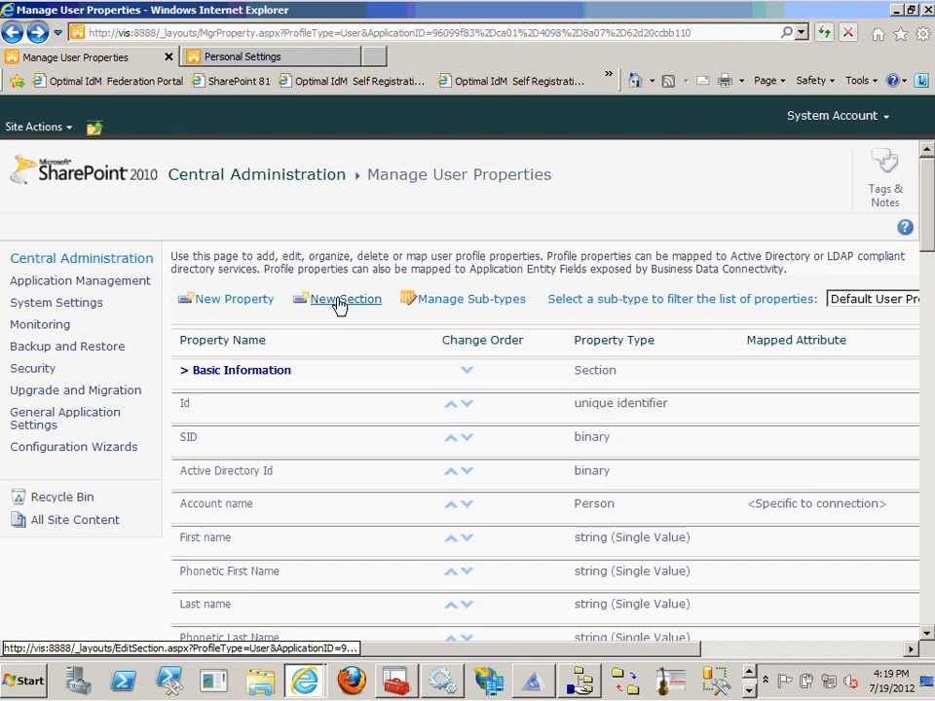
{"action": "left_click", "coordinate": [12, 32]}
{"action": "left_click", "coordinate": [404, 291]}
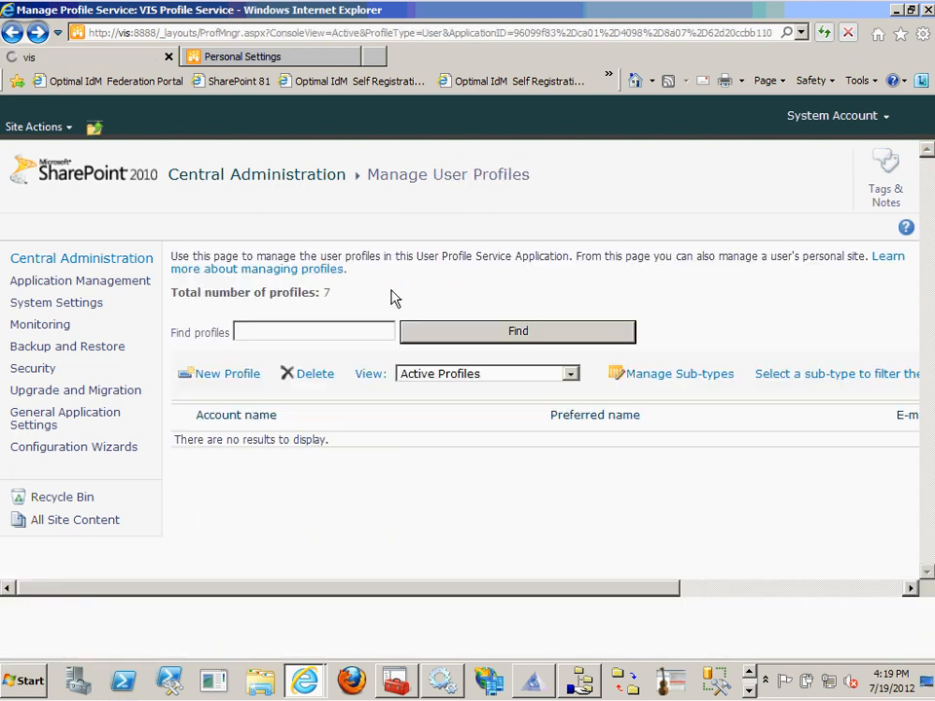
{"action": "type", "text": "i"}
{"action": "key", "text": "Return"}
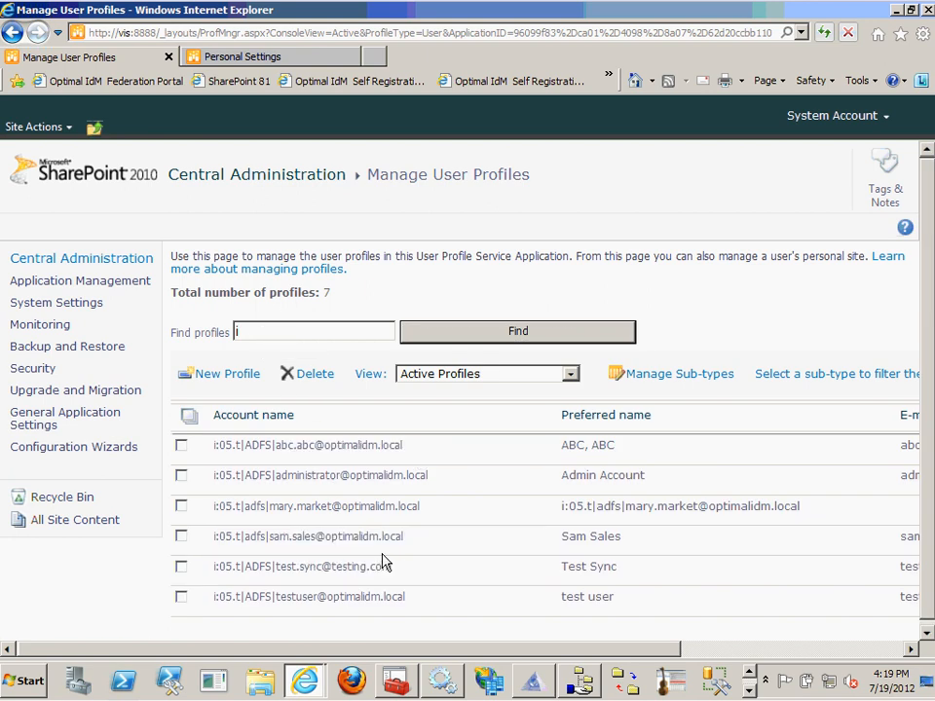
Open the imported sales user's profile for editing and check its first name, last name and name fields
{"action": "left_click", "coordinate": [471, 549]}
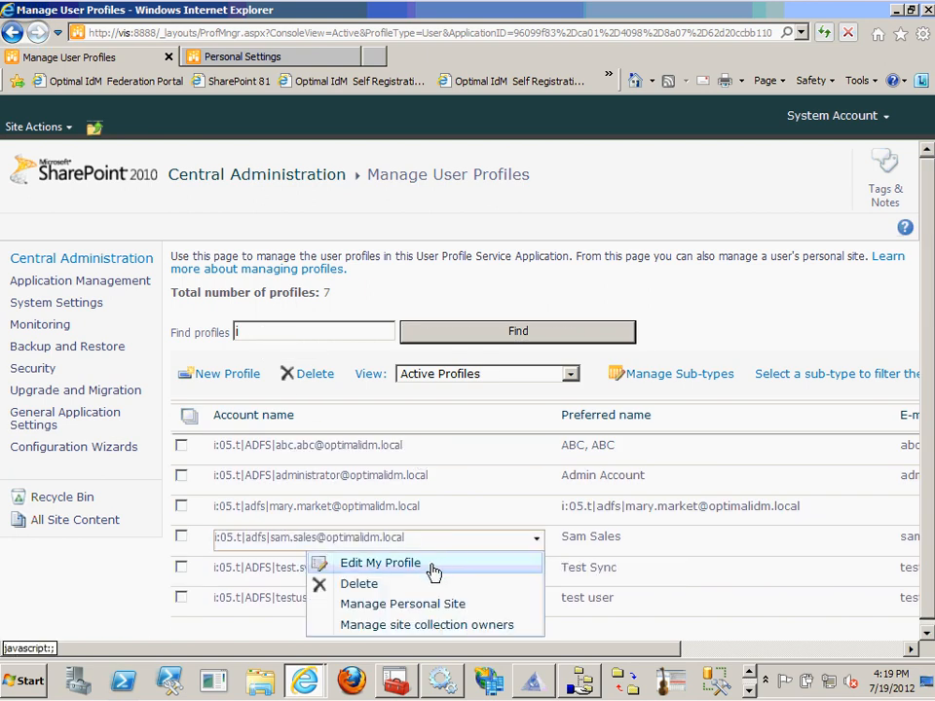
{"action": "left_click", "coordinate": [429, 564]}
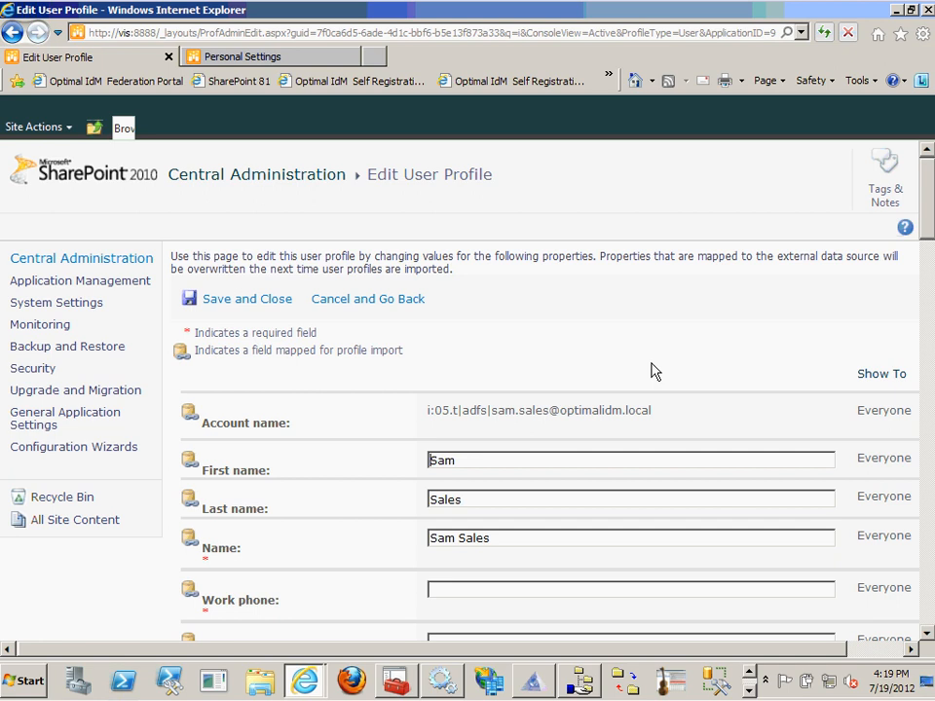
{"action": "scroll", "coordinate": [655, 371], "scroll_direction": "down", "scroll_amount": 3}
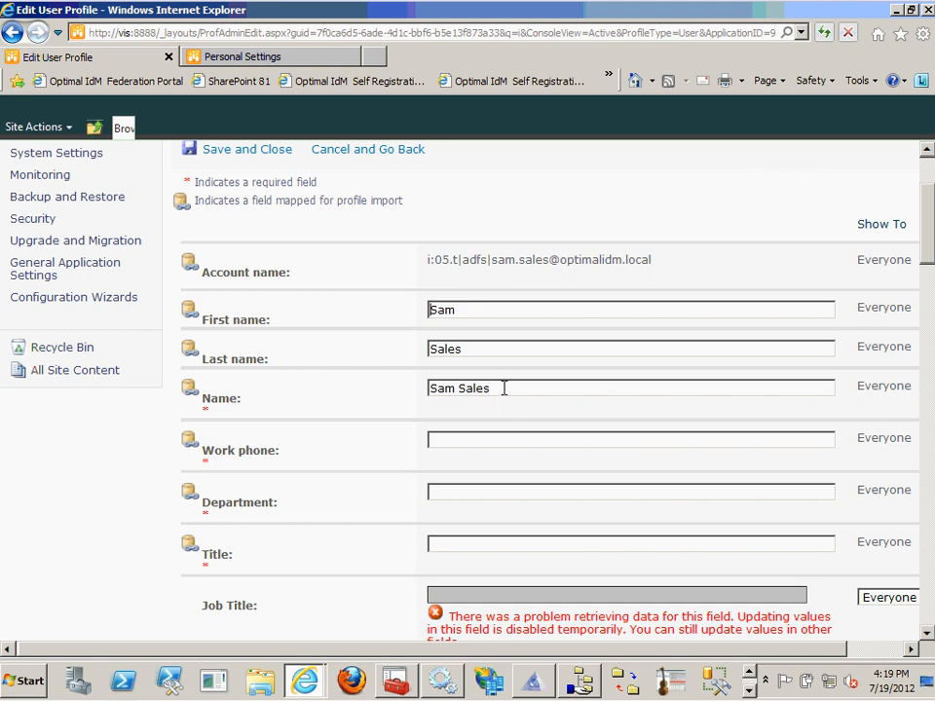
{"action": "left_click_drag", "start_coordinate": [502, 389], "coordinate": [418, 375]}
Switch to the Personal Settings page of the AD FS / VIS STS site and review the sales user's information
{"action": "left_click", "coordinate": [305, 681]}
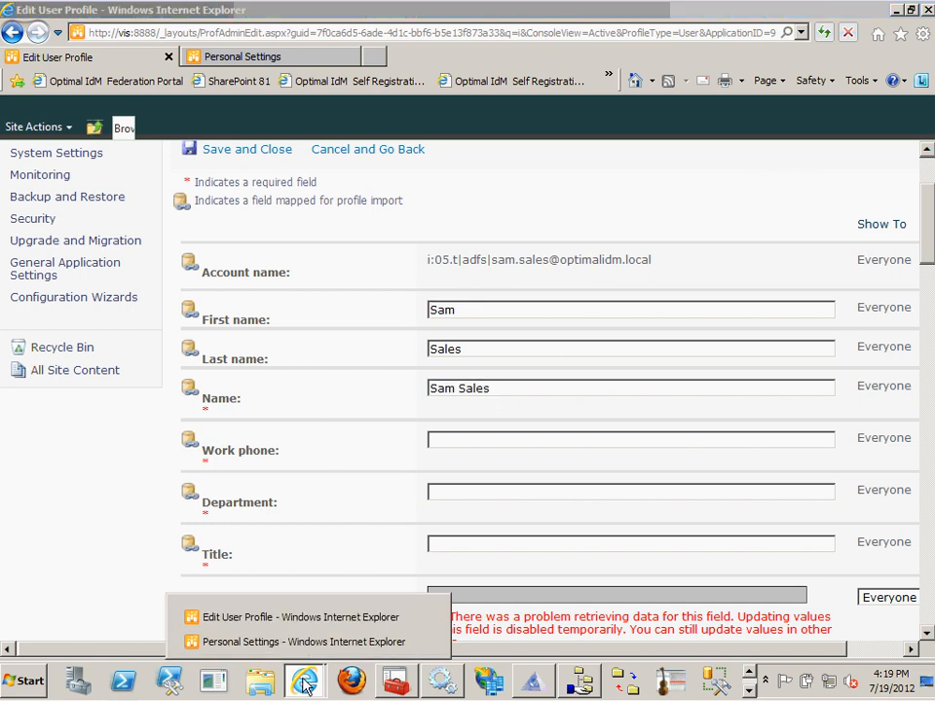
{"action": "left_click", "coordinate": [306, 641]}
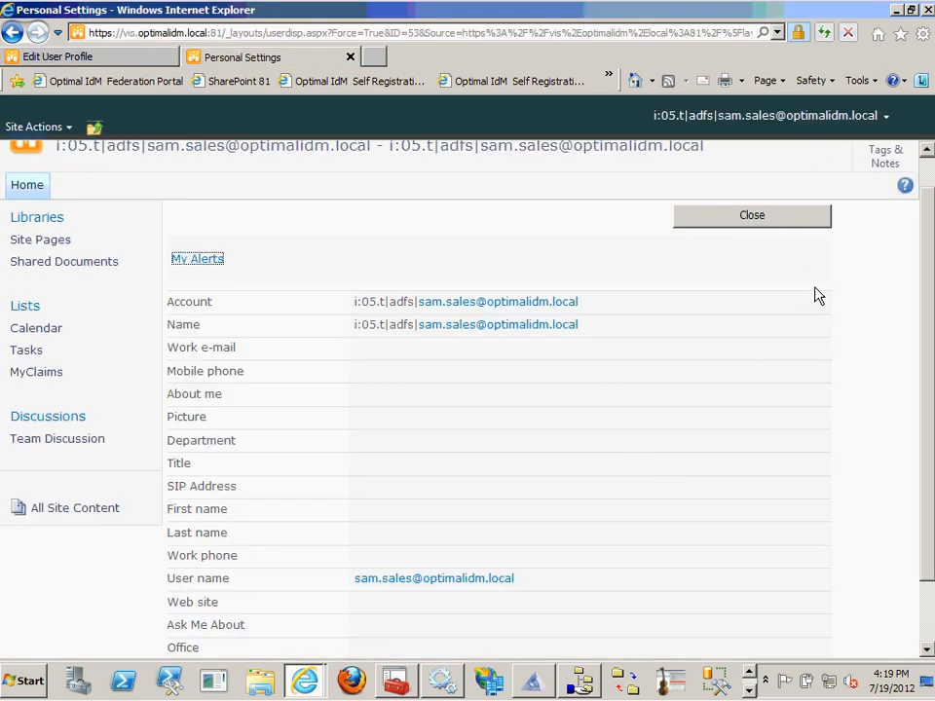
{"action": "scroll", "coordinate": [857, 304], "scroll_direction": "up", "scroll_amount": 1}
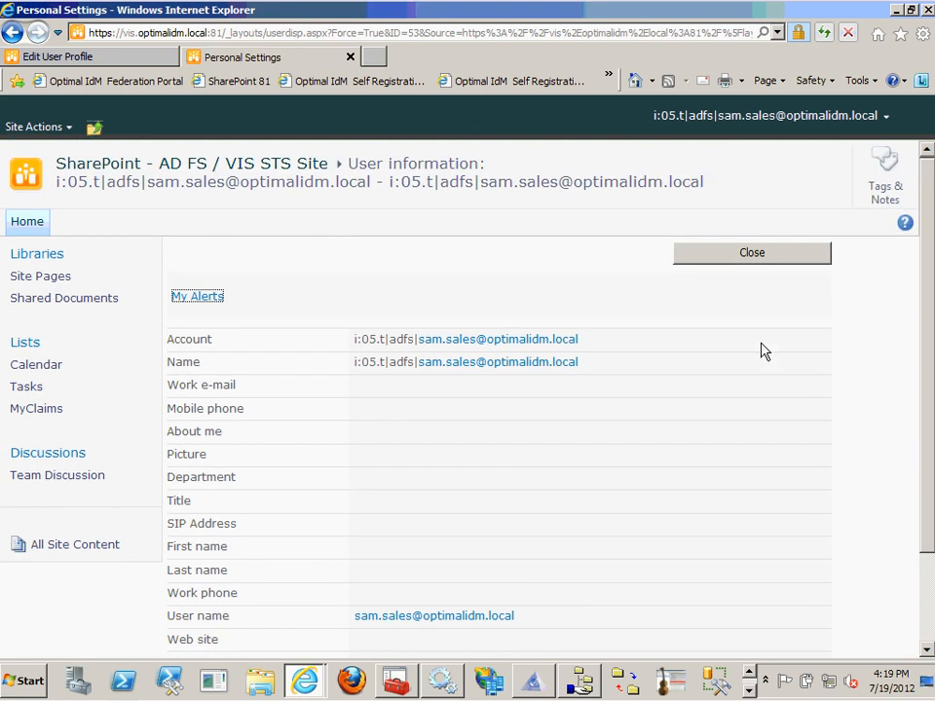